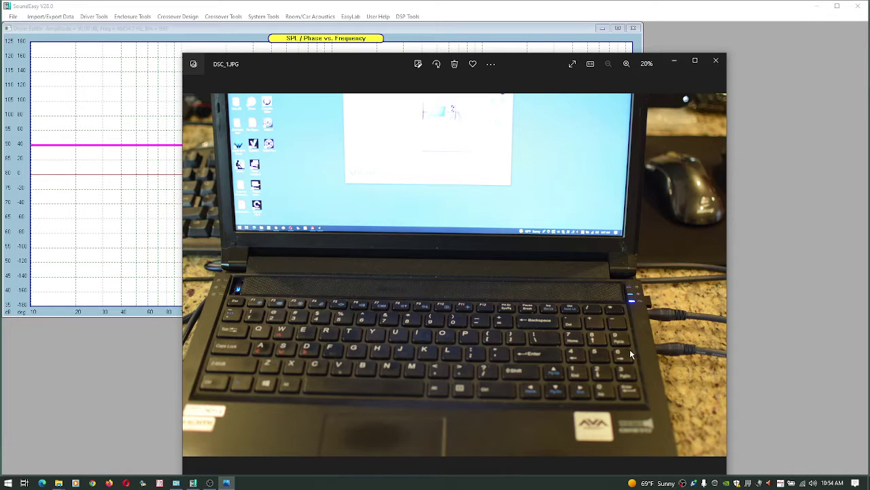
- Switch to the UtubePics Explorer window and then back to the DSC_1.JPG laptop photo
{"action": "key", "text": "alt+Tab"}
{"action": "key", "text": "alt+Tab"}
{"action": "key", "text": "alt+Tab"}
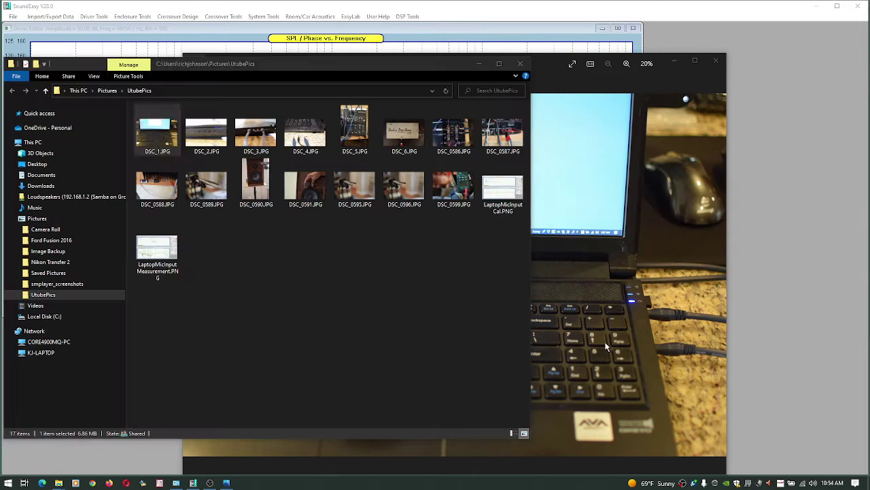
{"action": "key", "text": "alt+Tab"}
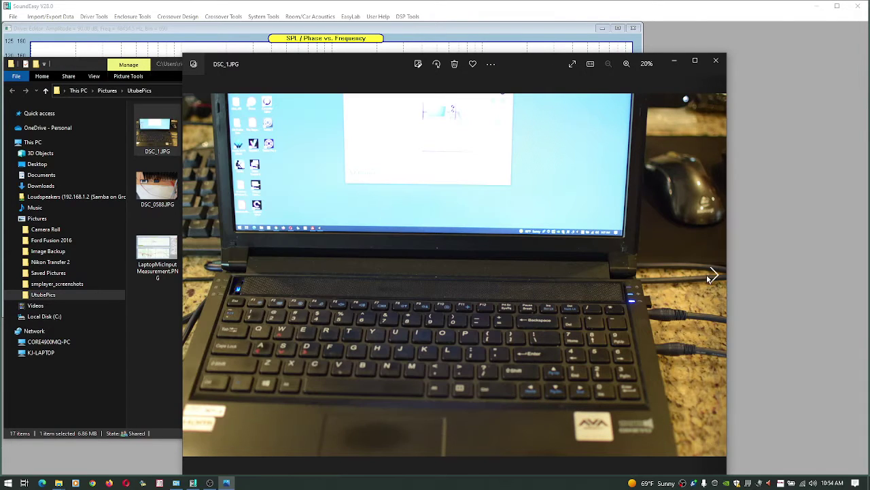
- Advance Photos to DSC_2.JPG, the close-up of the laptop's audio jacks
{"action": "left_click", "coordinate": [716, 275]}
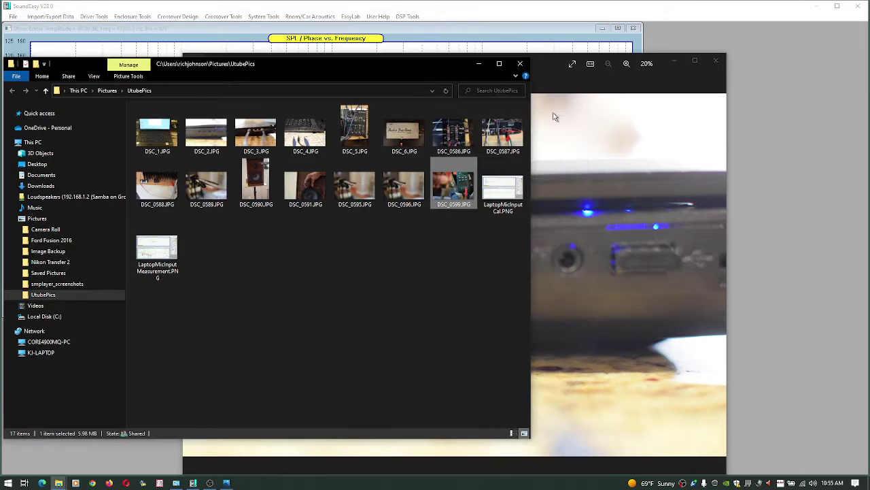
- Open LaptopMicInputCal.PNG maximized in Photos, then advance to LaptopMicInputMeasurement.PNG
{"action": "left_click", "coordinate": [495, 193]}
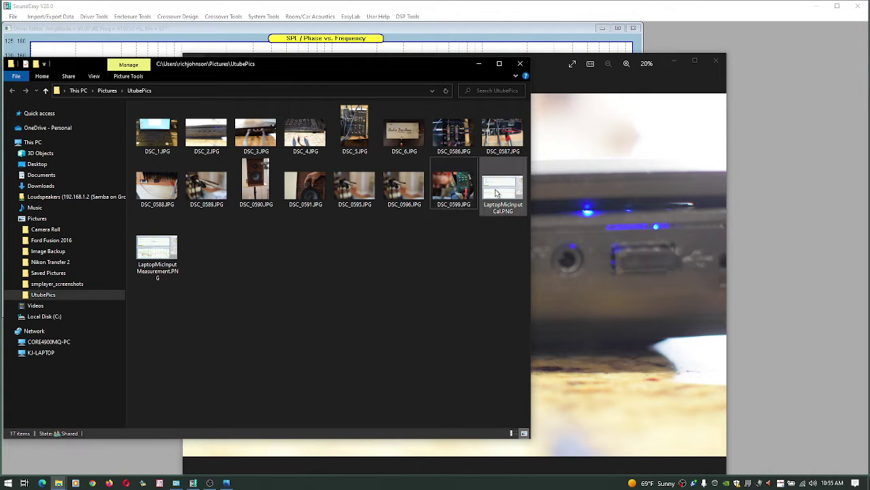
{"action": "double_click", "coordinate": [495, 194]}
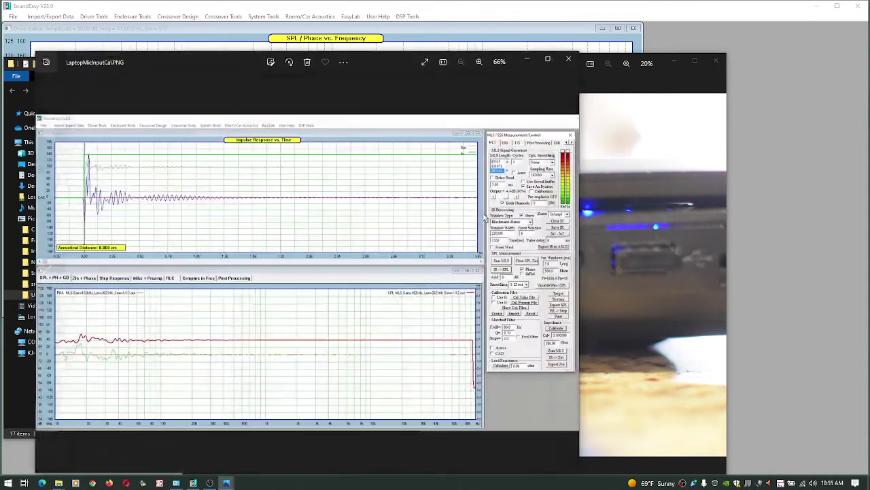
{"action": "double_click", "coordinate": [378, 64]}
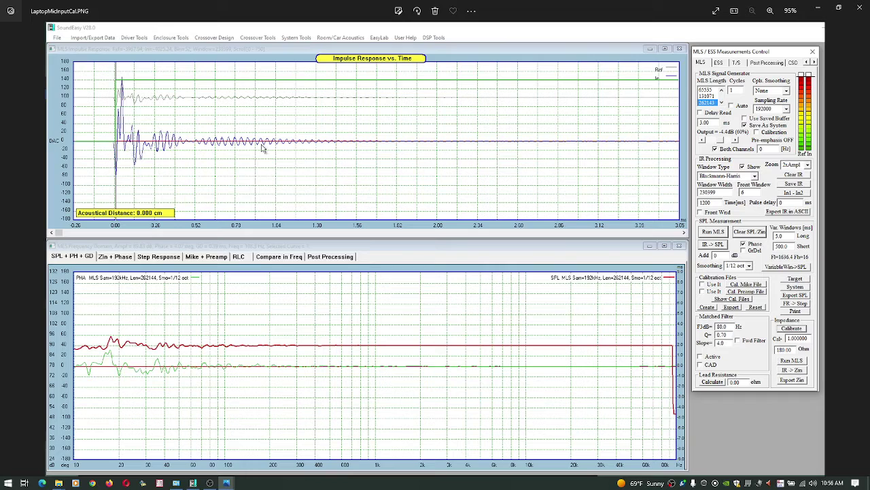
{"action": "left_click", "coordinate": [856, 250]}
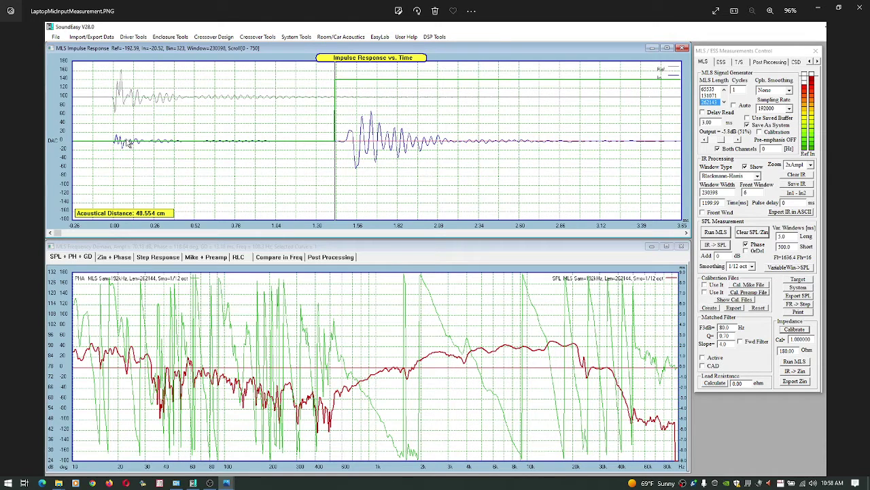
- Switch to the UtubePics folder and open the DSC_6.JPG Audio Pre-Amp photo
{"action": "key", "text": "alt+Tab"}
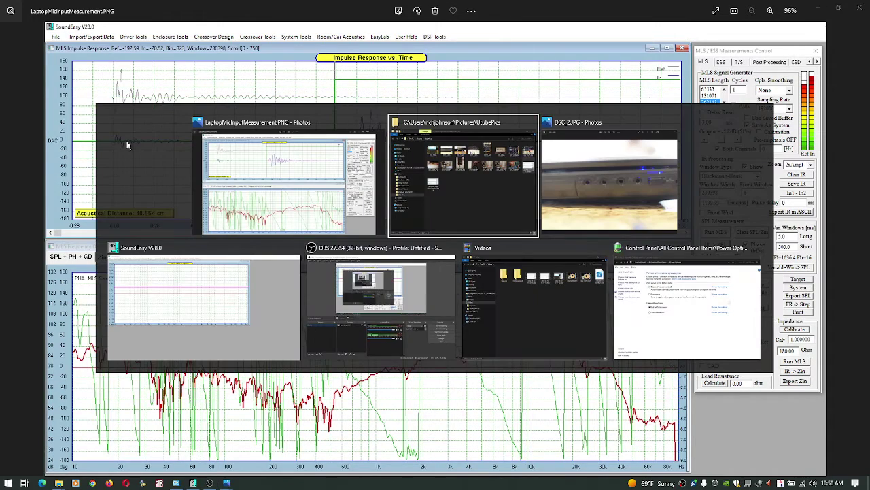
{"action": "key", "text": "alt+Tab"}
{"action": "key", "text": "alt+Tab"}
{"action": "key", "text": "alt+Tab"}
{"action": "key", "text": "alt+Tab"}
{"action": "key", "text": "alt+Tab"}
{"action": "key", "text": "alt+Tab"}
{"action": "key", "text": "alt+Tab"}
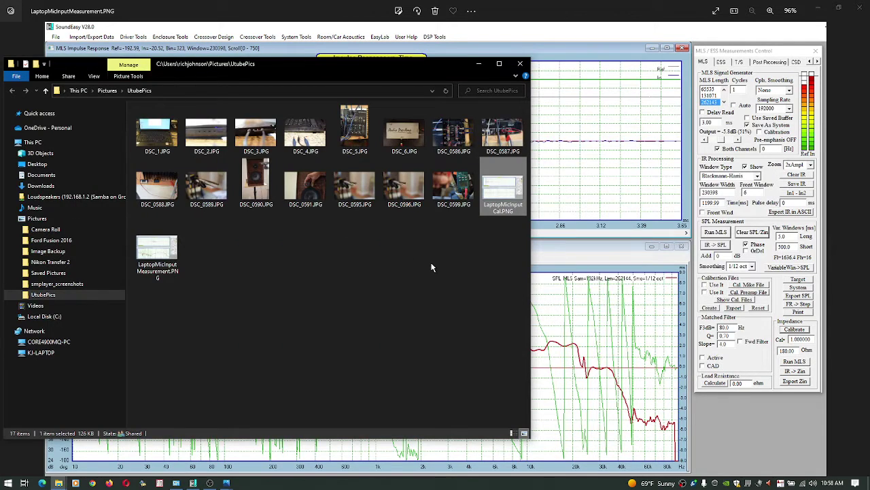
{"action": "double_click", "coordinate": [403, 136]}
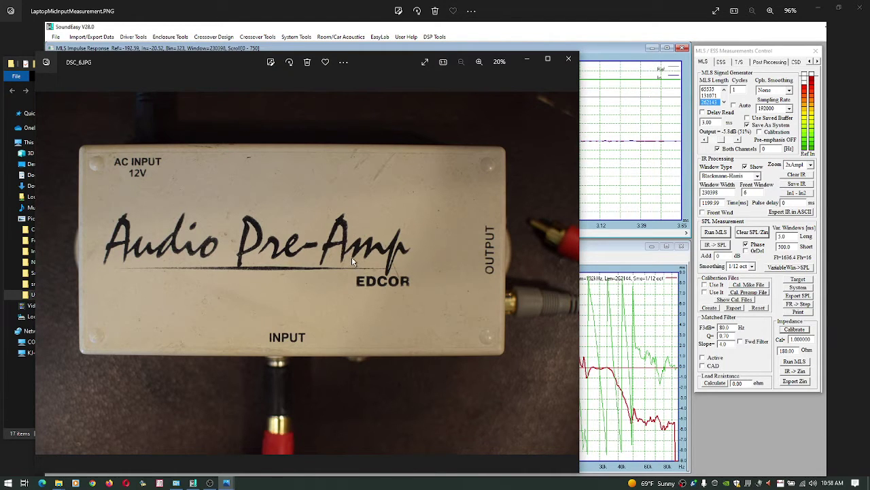
- Close the preamp photo, open the DSC_5.JPG 402VLZ4 mixer photo, and return to the folder
{"action": "left_click", "coordinate": [569, 59]}
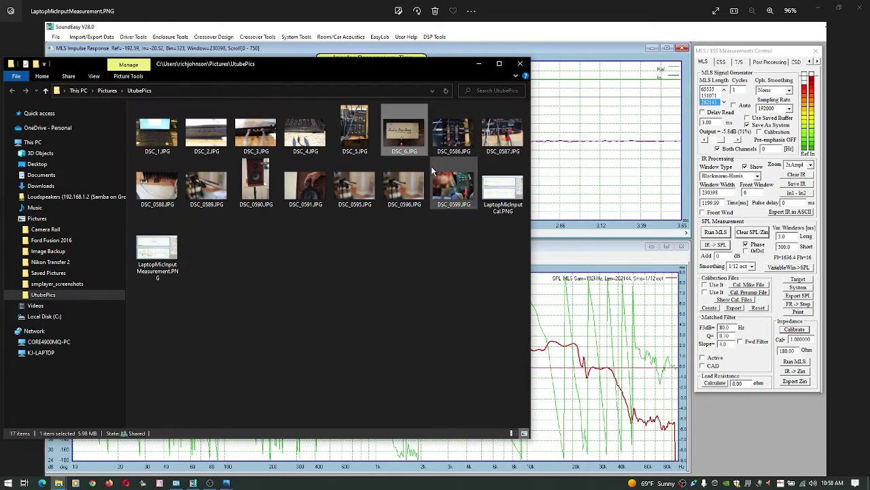
{"action": "double_click", "coordinate": [356, 134]}
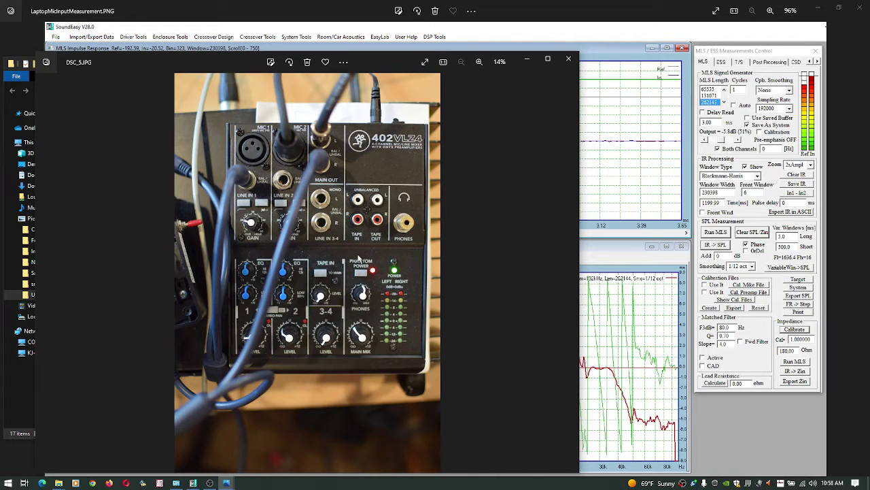
{"action": "key", "text": "alt+Tab"}
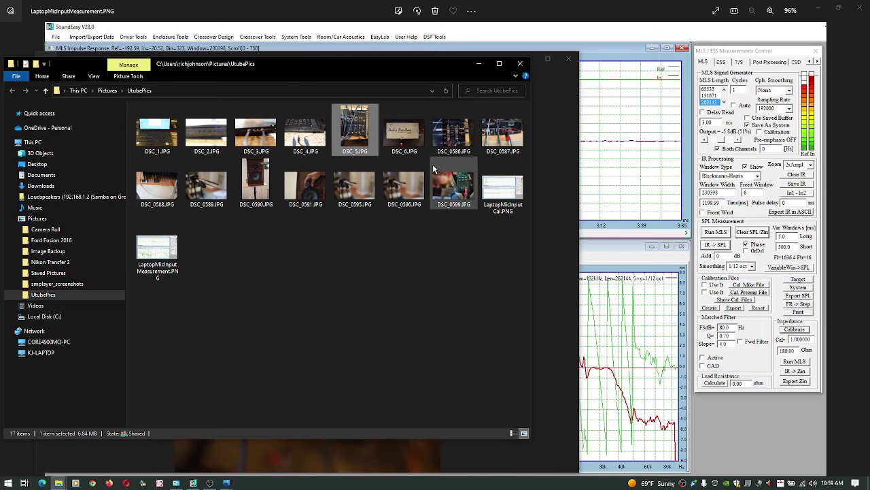
- Open DSC_0595.JPG, the measurement microphone close-up, from the UtubePics folder
{"action": "double_click", "coordinate": [355, 194]}
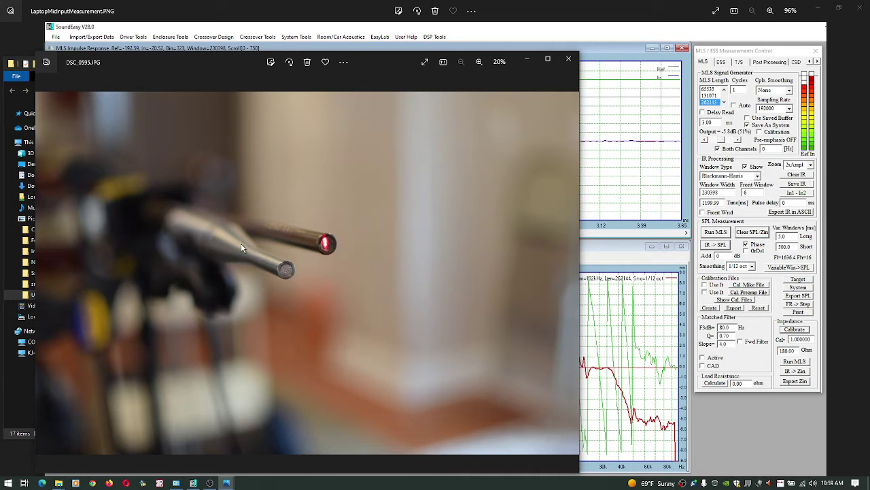
- Reopen the DSC_5.JPG mixer photo from the folder, then minimize it to reveal UtubePics
{"action": "key", "text": "alt+Tab"}
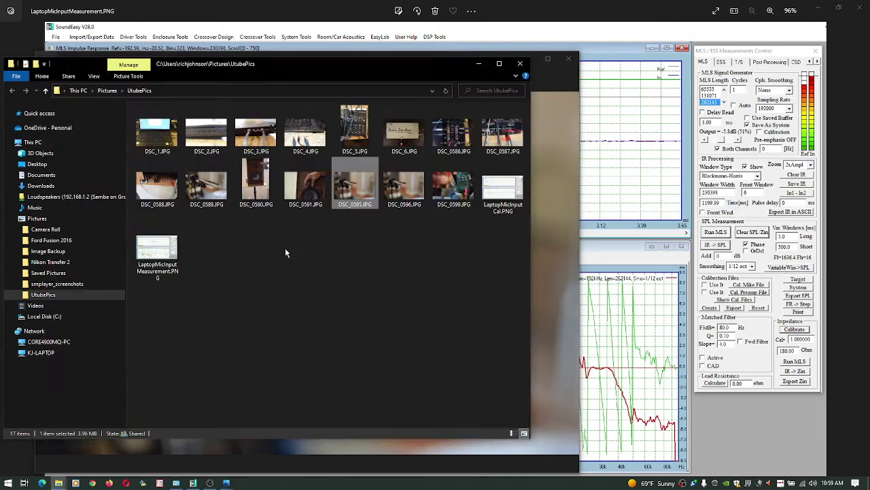
{"action": "double_click", "coordinate": [359, 134]}
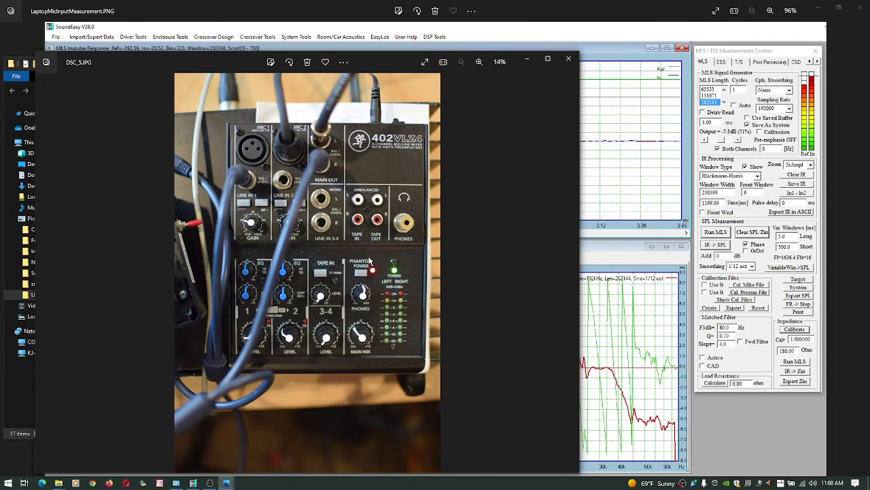
{"action": "left_click", "coordinate": [526, 61]}
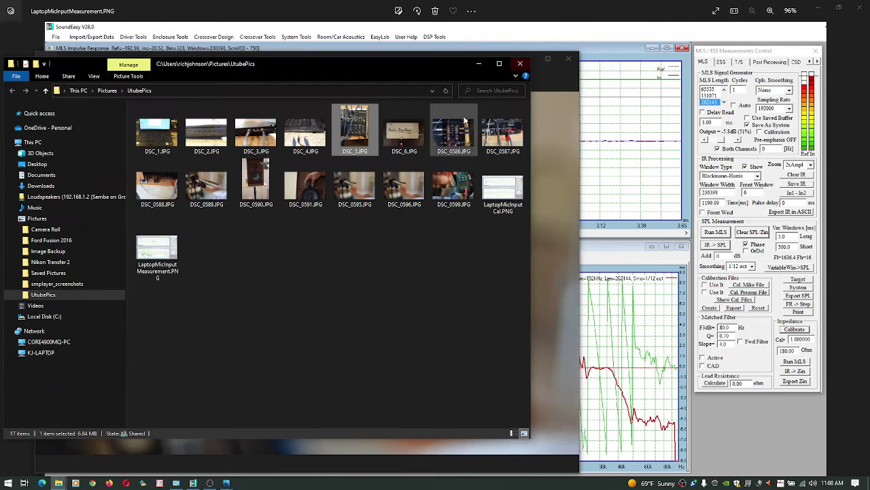
- Bring SoundEasy and its driver editor graph forward and open File > Preferences
{"action": "left_click", "coordinate": [481, 27]}
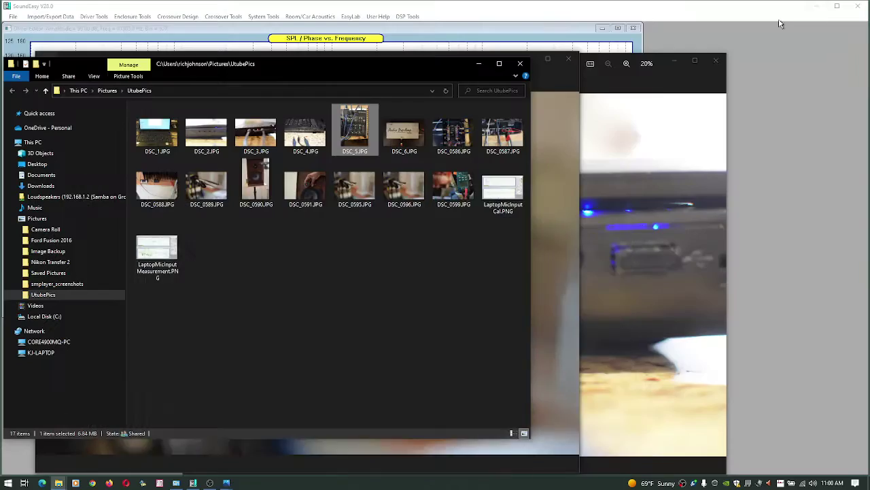
{"action": "left_click", "coordinate": [573, 40]}
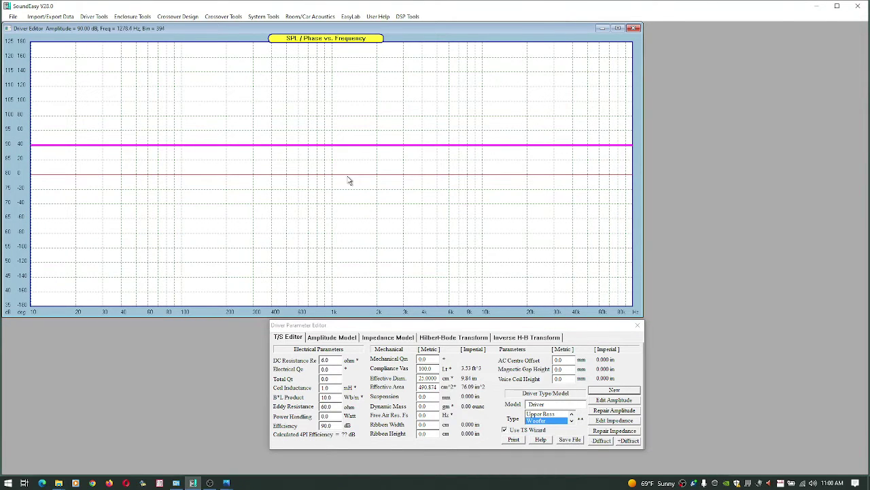
{"action": "left_click", "coordinate": [12, 17]}
{"action": "left_click", "coordinate": [66, 219]}
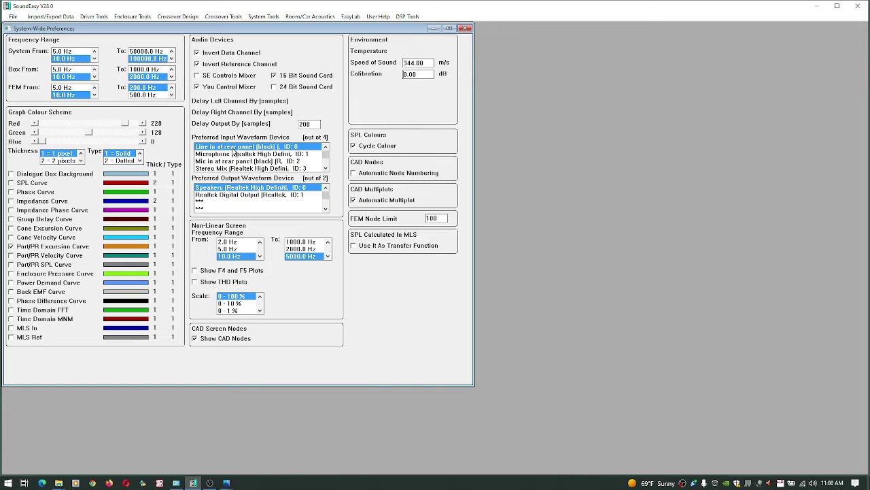
- Try Microphone and Mic in at rear panel as input devices, ending on Microphone
{"action": "left_click", "coordinate": [236, 156]}
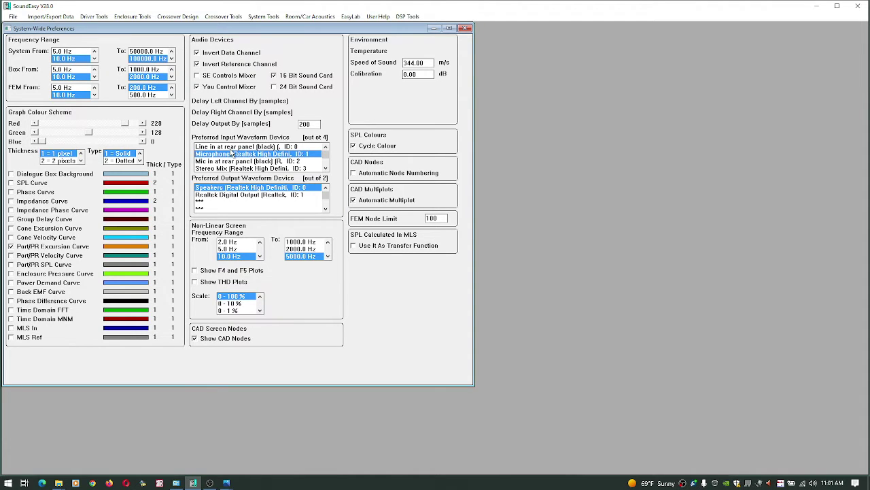
{"action": "left_click", "coordinate": [232, 161]}
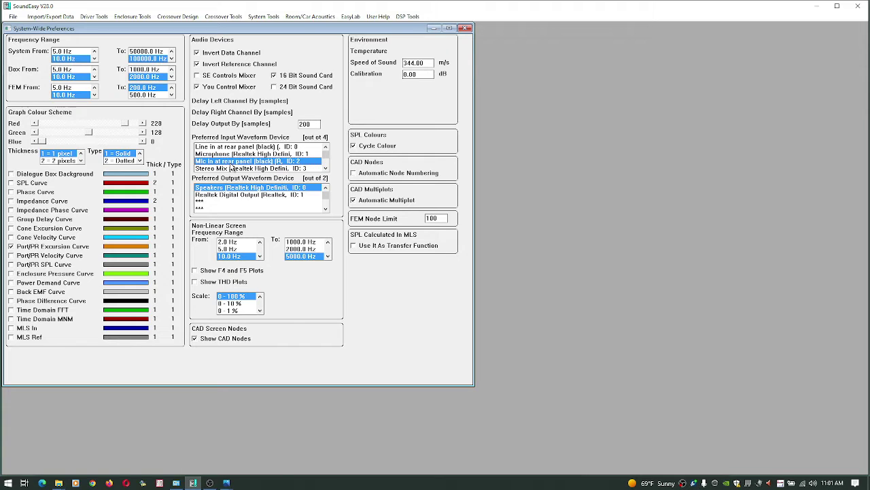
{"action": "left_click", "coordinate": [231, 155]}
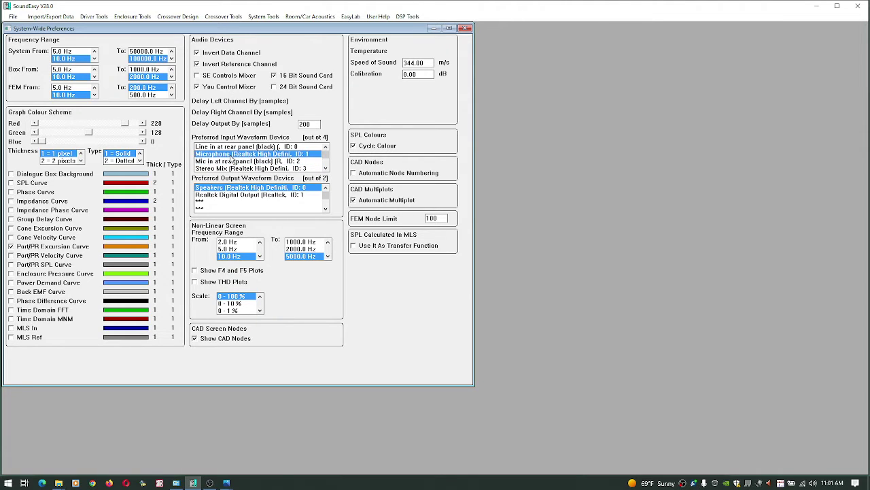
- Select 'Line in at rear panel' (ID 0) in the Preferred Input Waveform Device list
{"action": "left_click", "coordinate": [237, 147]}
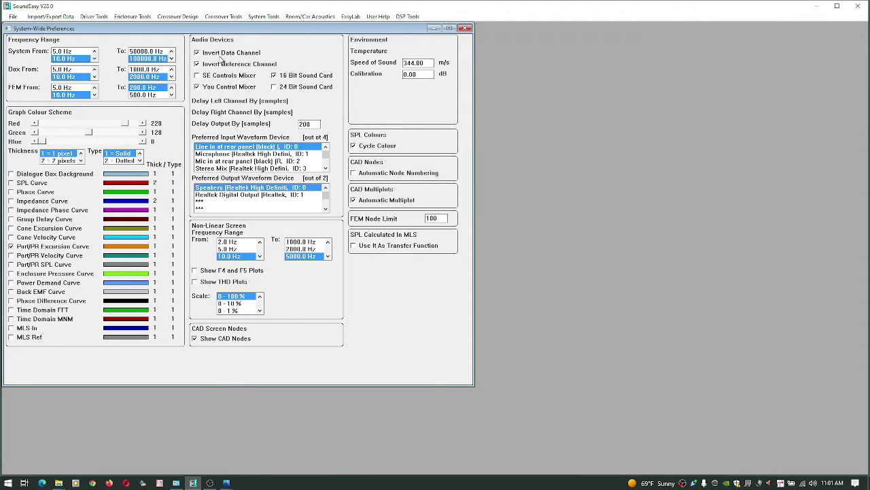
- Open EasyLab > Measurement Systems, keep the 96000 sampling rate, and browse the MLS Length list
{"action": "left_click", "coordinate": [351, 17]}
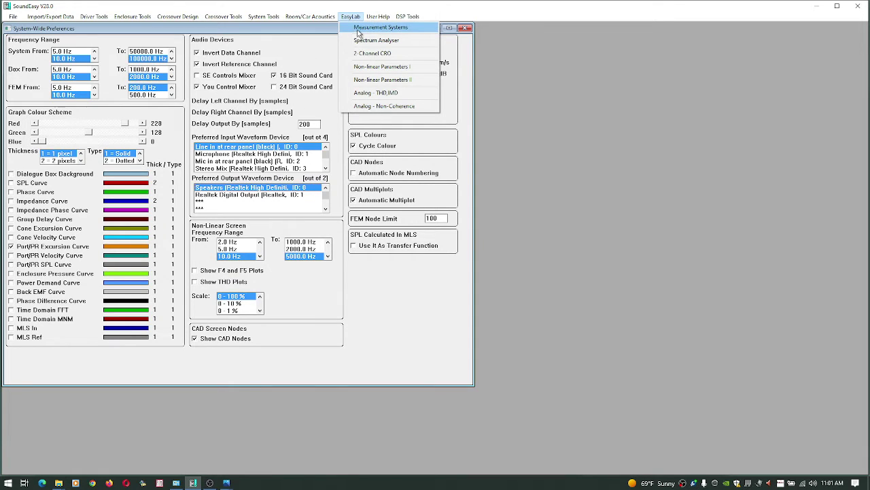
{"action": "left_click", "coordinate": [358, 29]}
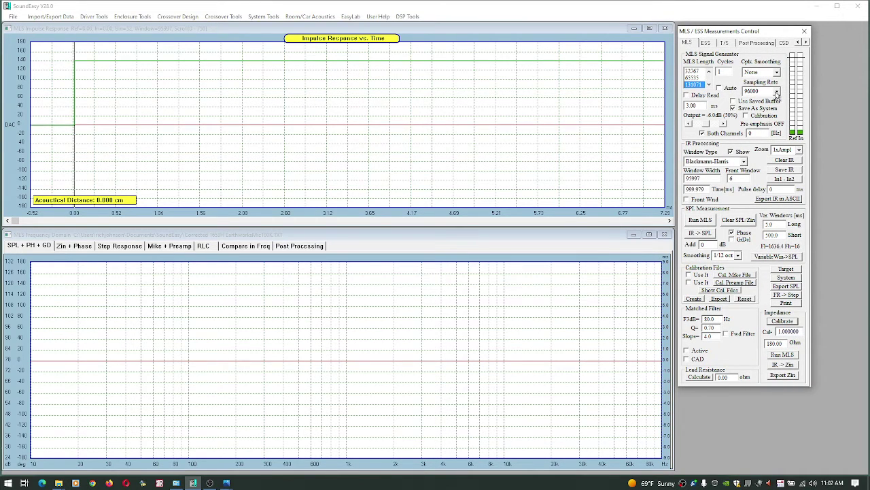
{"action": "left_click", "coordinate": [777, 92]}
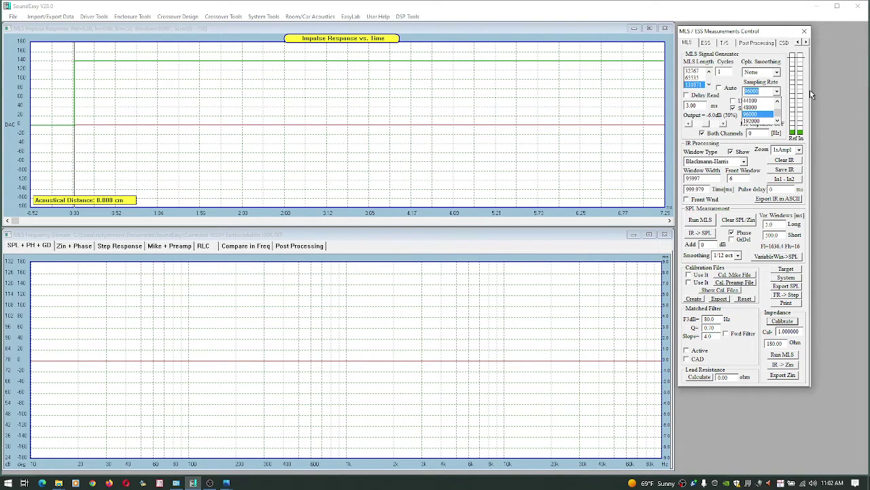
{"action": "left_click", "coordinate": [809, 94]}
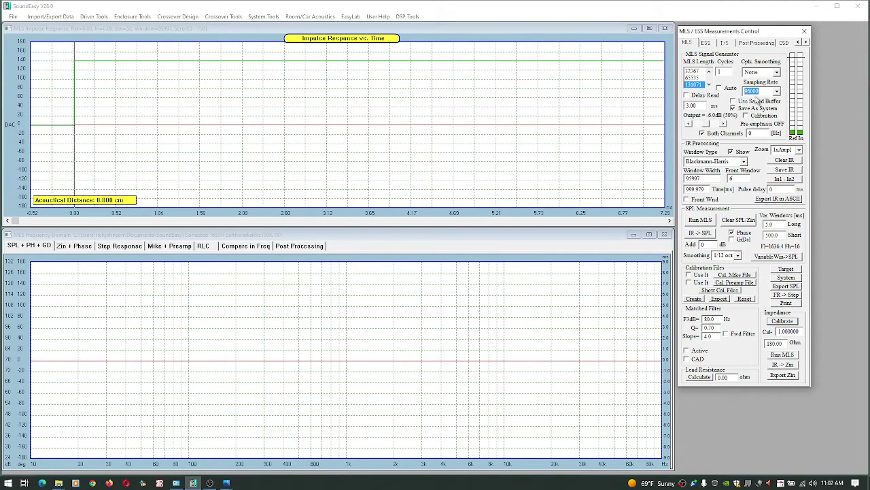
{"action": "left_click", "coordinate": [697, 87]}
{"action": "left_click", "coordinate": [709, 85]}
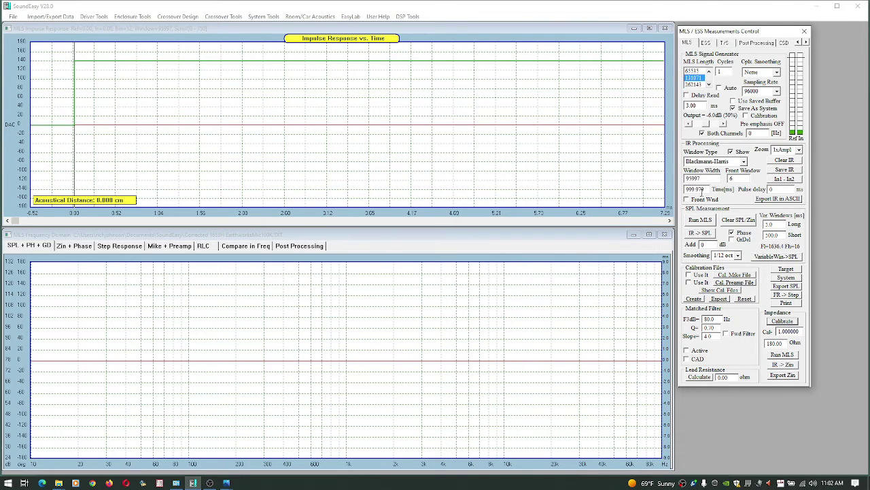
- Run an MLS loopback measurement and convert its impulse response into SPL and phase curves
{"action": "left_click", "coordinate": [699, 220]}
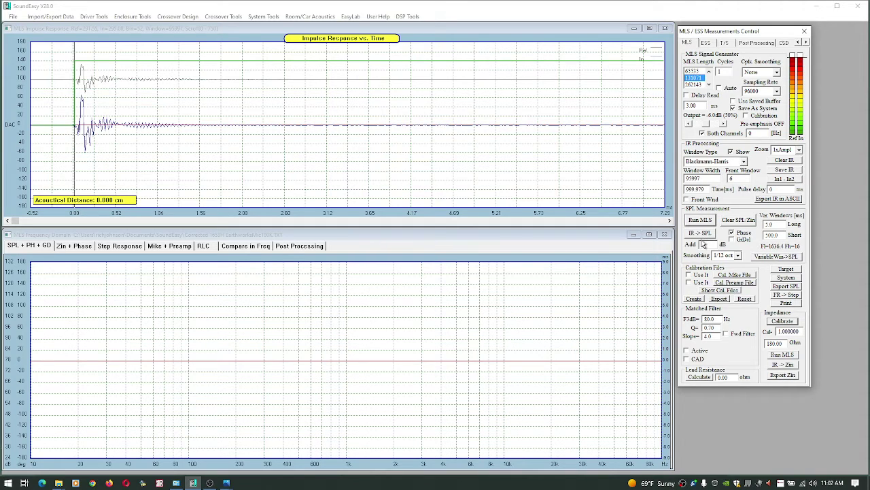
{"action": "left_click", "coordinate": [700, 234]}
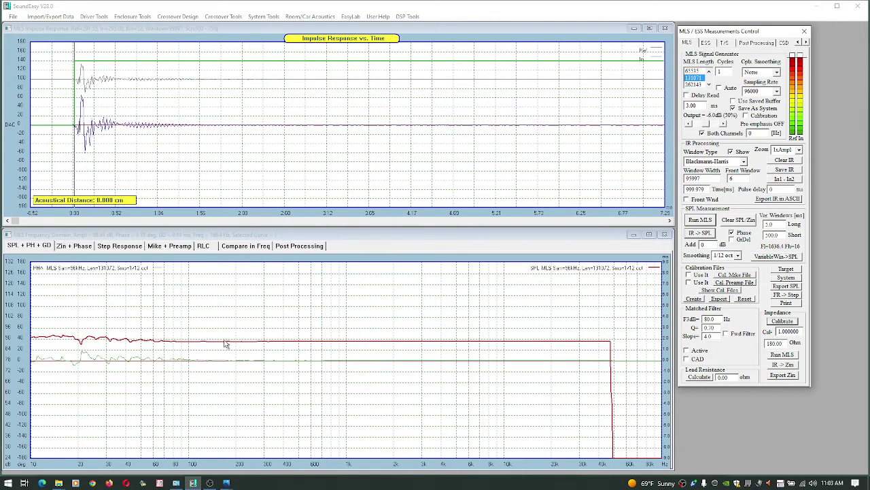
- Set the SPL graph's vertical resolution to 3 dB per division
{"action": "right_click", "coordinate": [297, 336]}
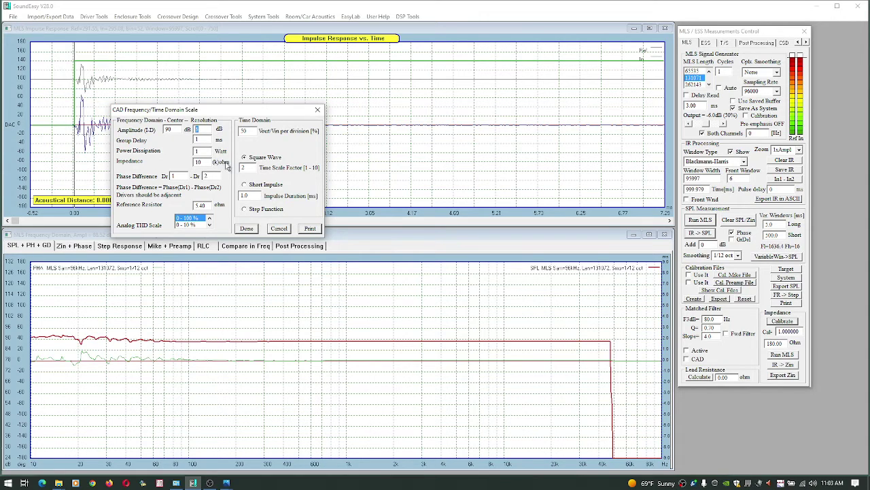
{"action": "type", "text": "3"}
{"action": "left_click", "coordinate": [247, 229]}
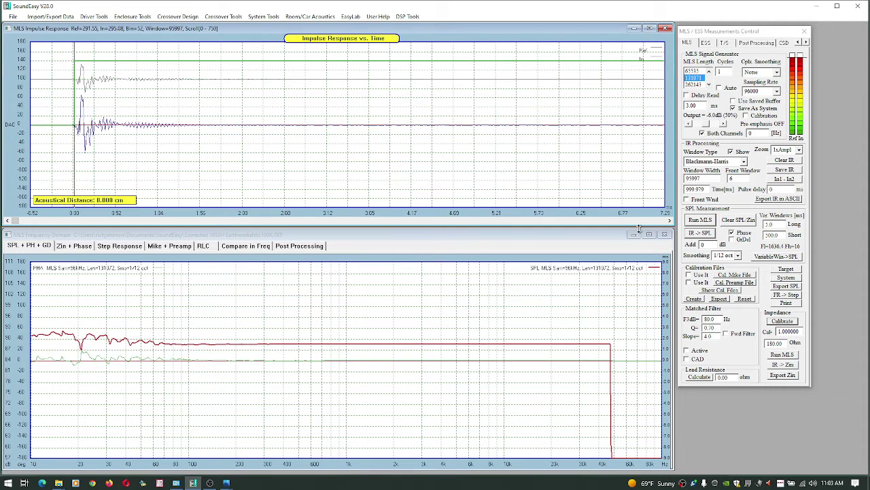
- Switch to the mixer photo DSC_5.JPG in Photos
{"action": "left_click", "coordinate": [695, 240]}
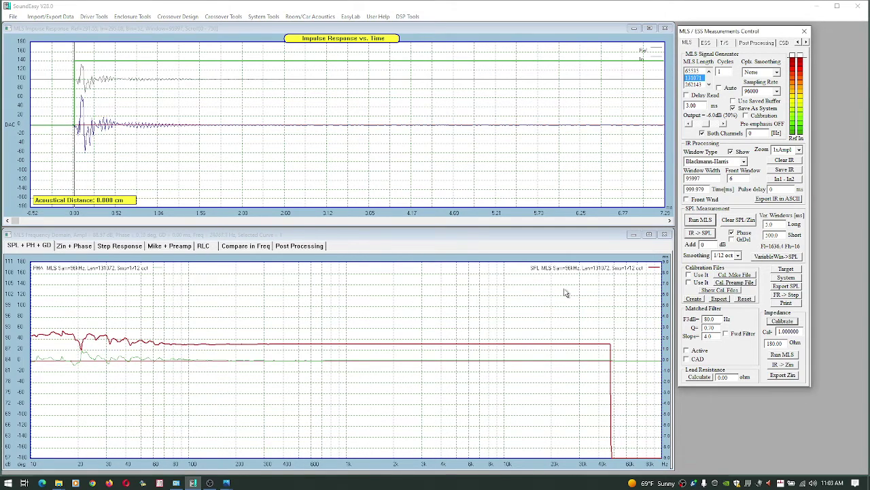
{"action": "key", "text": "alt+Tab"}
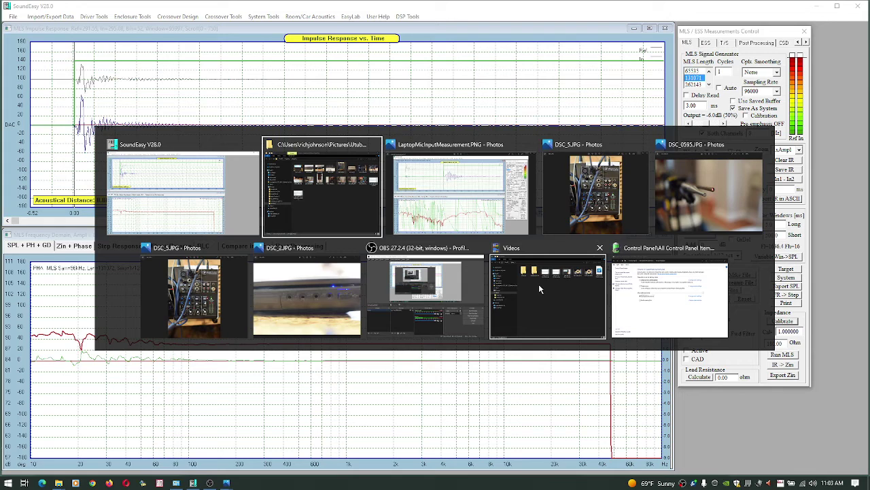
{"action": "key", "text": "alt+Tab"}
{"action": "key", "text": "alt+Tab"}
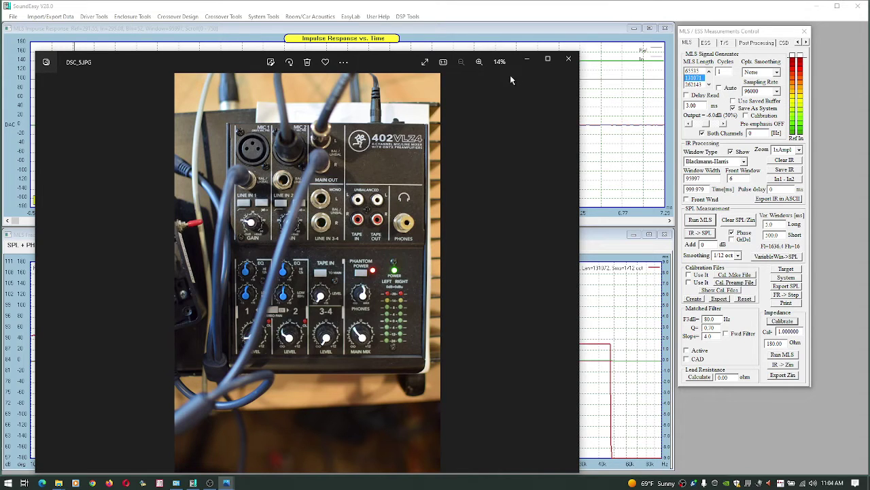
- Open the wiring-box photo DSC_0586.JPG from UtubePics, then return to the folder
{"action": "key", "text": "alt+Tab"}
{"action": "key", "text": "alt+Tab"}
{"action": "left_click", "coordinate": [445, 192]}
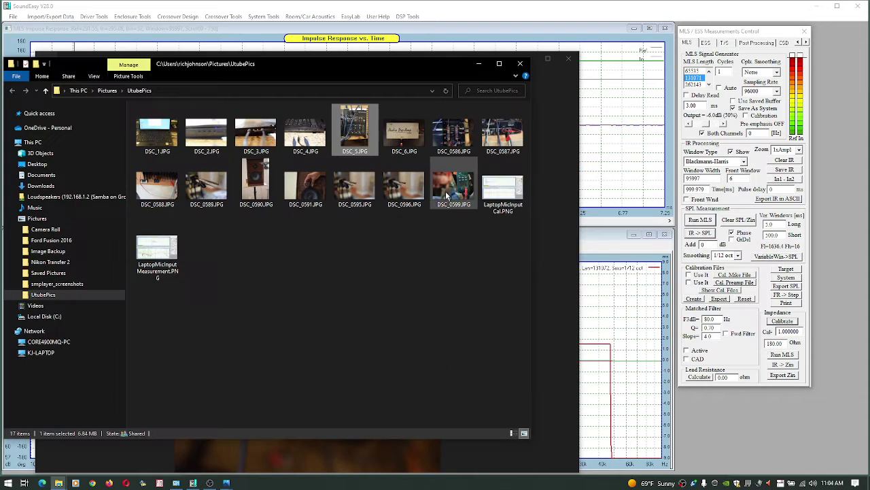
{"action": "double_click", "coordinate": [450, 144]}
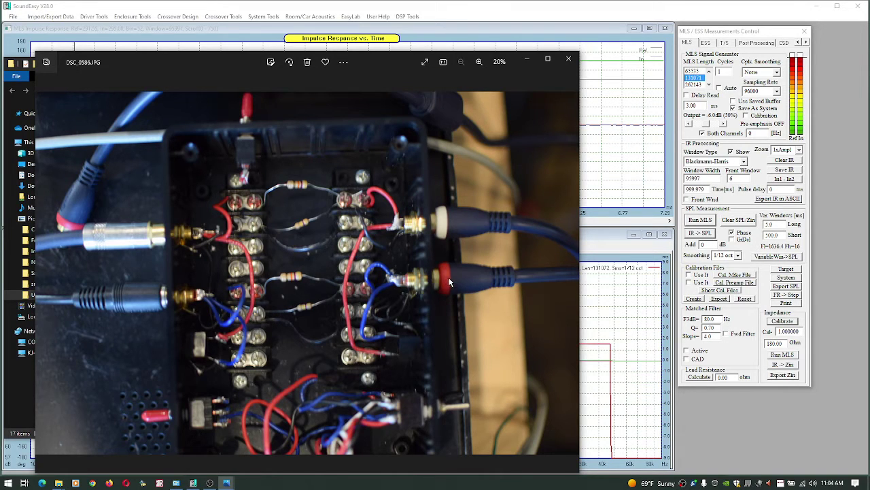
{"action": "key", "text": "alt+Tab"}
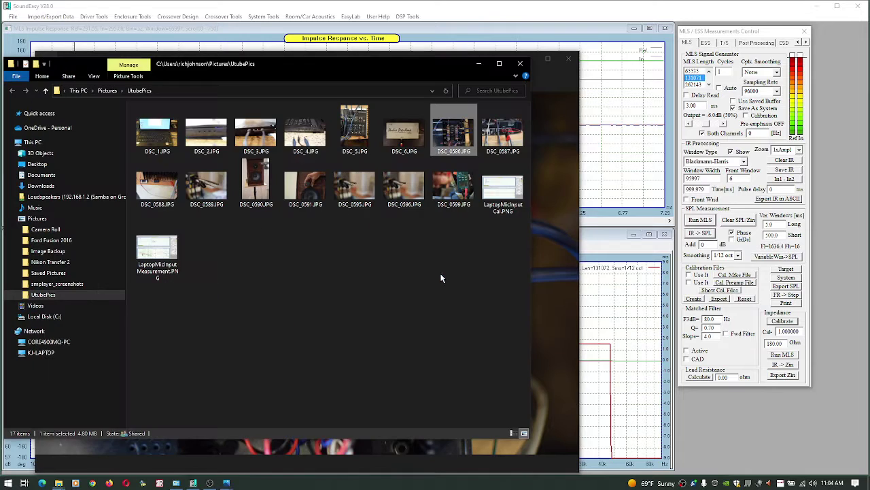
- View the DSC_5.JPG mixer photo, then minimize Photos and the UtubePics folder
{"action": "left_click", "coordinate": [351, 125]}
{"action": "double_click", "coordinate": [352, 125]}
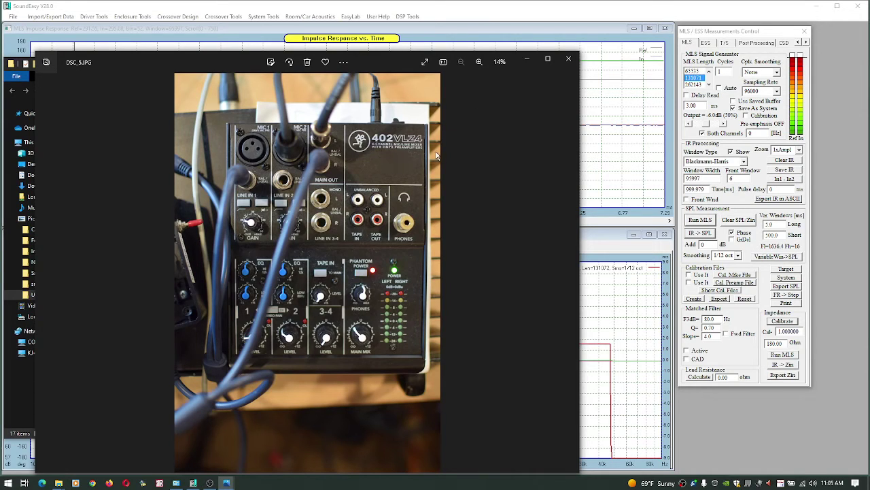
{"action": "left_click", "coordinate": [526, 62]}
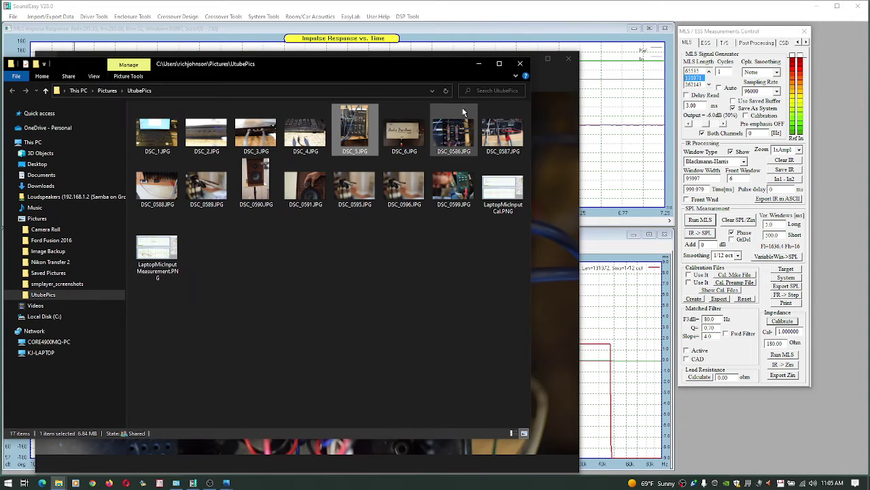
{"action": "left_click", "coordinate": [495, 23]}
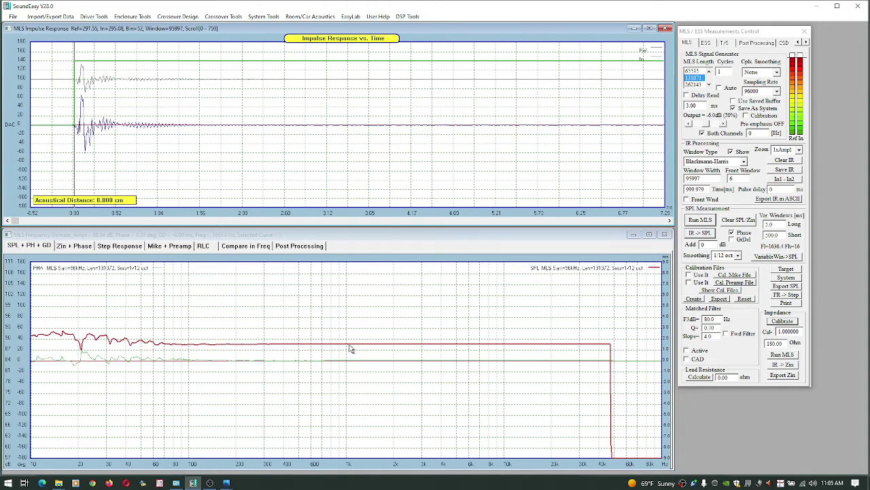
- Run a new MLS measurement and place the window start at the impulse onset near 1.55 ms
{"action": "left_click", "coordinate": [700, 233]}
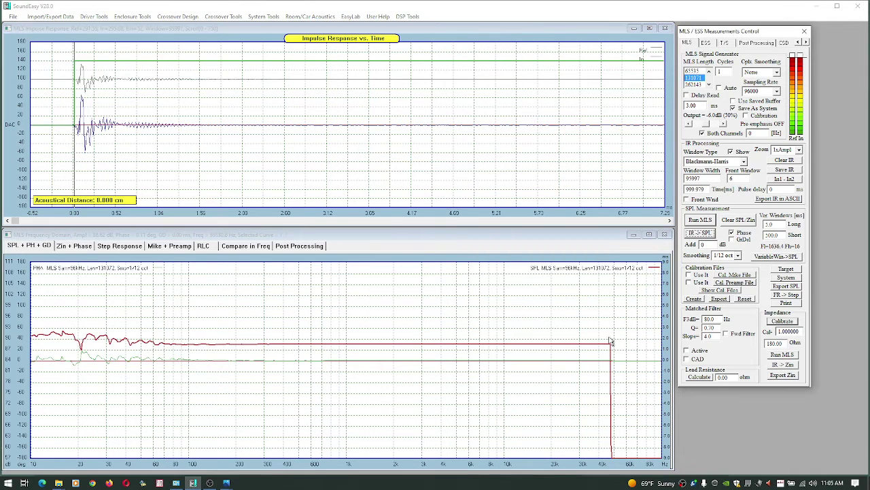
{"action": "left_click", "coordinate": [708, 222]}
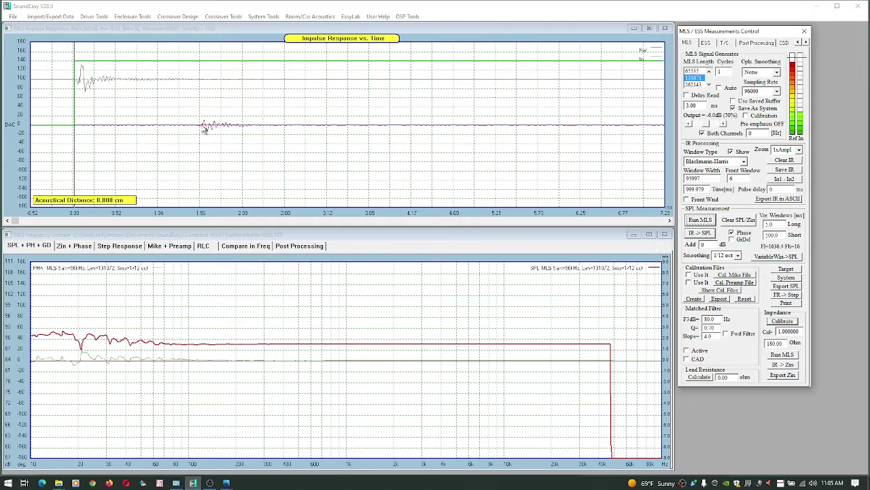
{"action": "left_click", "coordinate": [196, 127]}
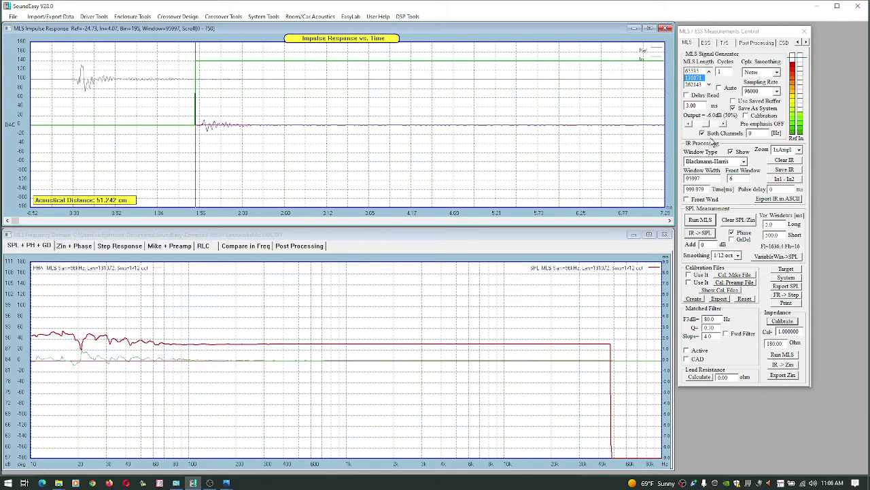
- Run another MLS measurement and raise the output level to -4.4 dB
{"action": "left_click", "coordinate": [700, 221]}
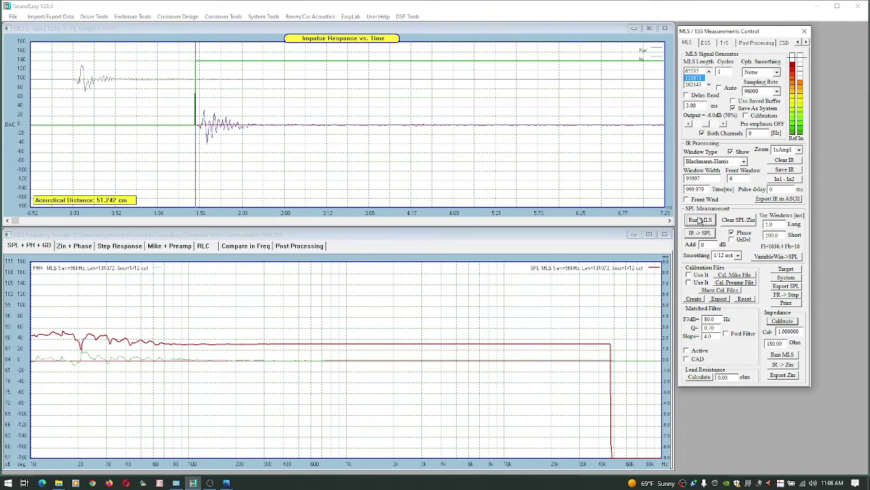
{"action": "left_click", "coordinate": [701, 220]}
{"action": "left_click", "coordinate": [718, 124]}
- Rerun the MLS measurement and move the window start to the impulse onset at 49.092 cm
{"action": "left_click", "coordinate": [701, 221]}
{"action": "left_click", "coordinate": [705, 223]}
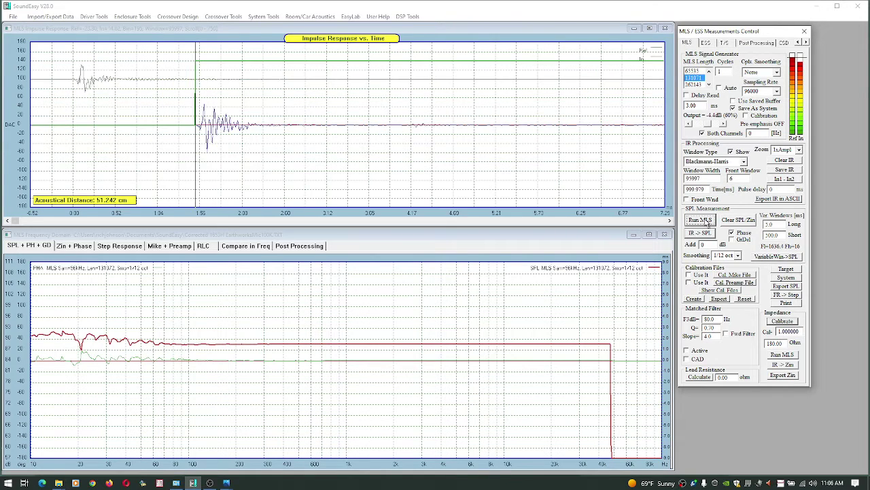
{"action": "left_click", "coordinate": [705, 220]}
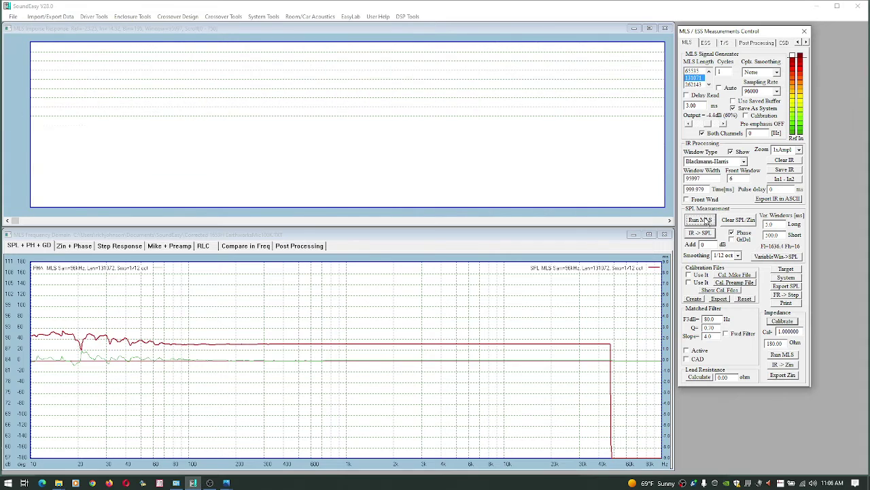
{"action": "left_click", "coordinate": [706, 220]}
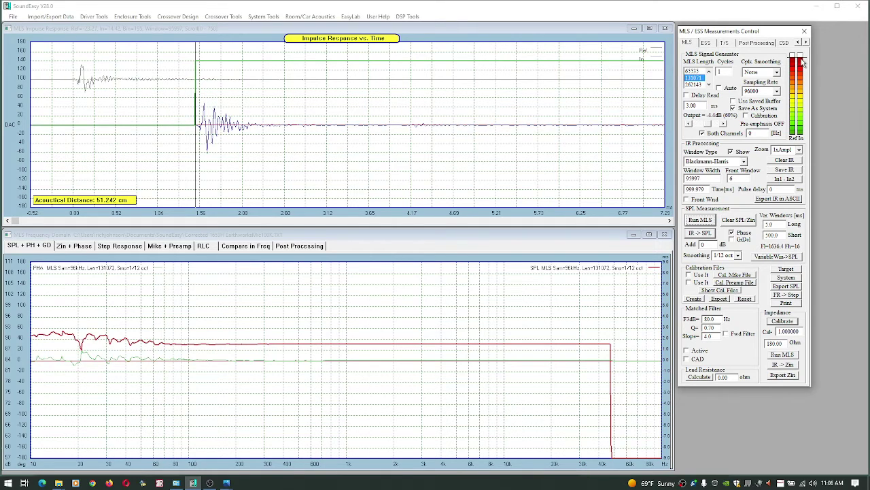
{"action": "left_click", "coordinate": [191, 129]}
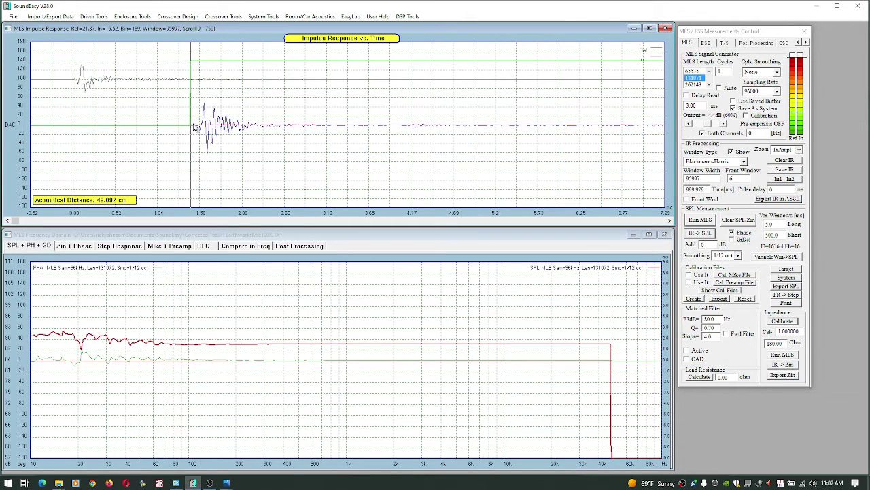
- Reset the impulse reference marker and compute the new SPL and phase curves with IR -> SPL
{"action": "left_click", "coordinate": [192, 130]}
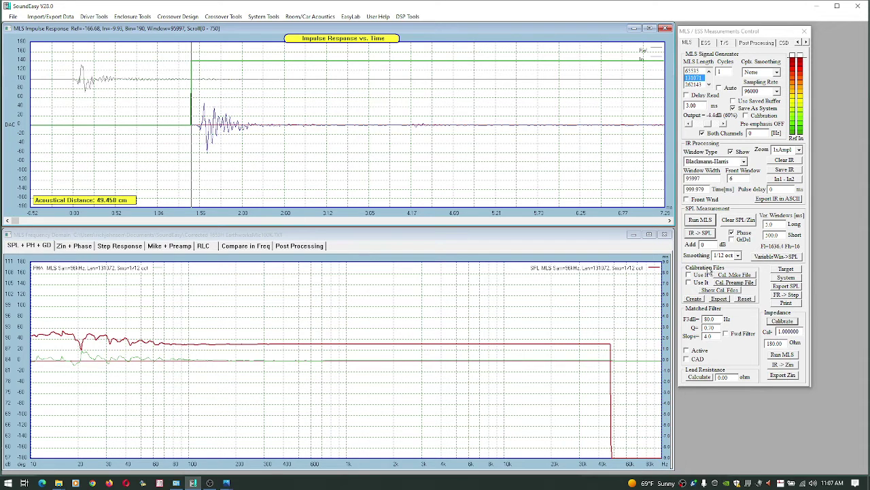
{"action": "left_click", "coordinate": [707, 236]}
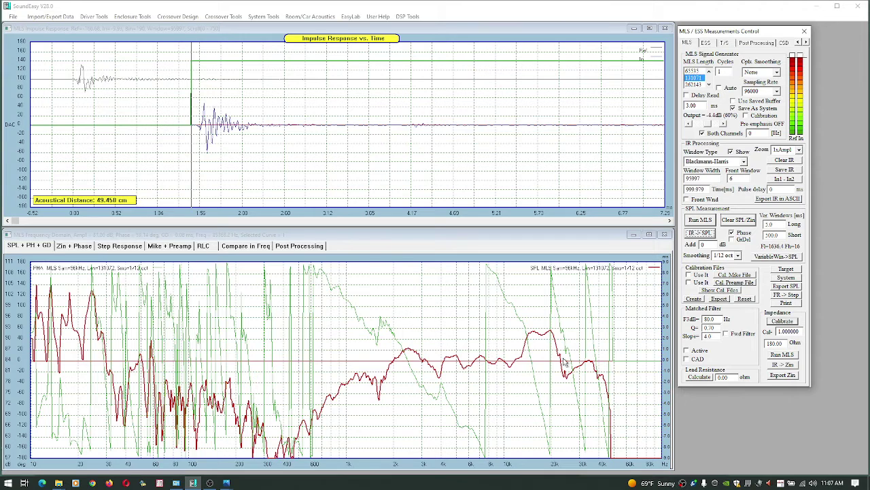
{"action": "left_click", "coordinate": [433, 333]}
- Change the SPL plot's amplitude resolution to 6 dB per division
{"action": "double_click", "coordinate": [432, 334]}
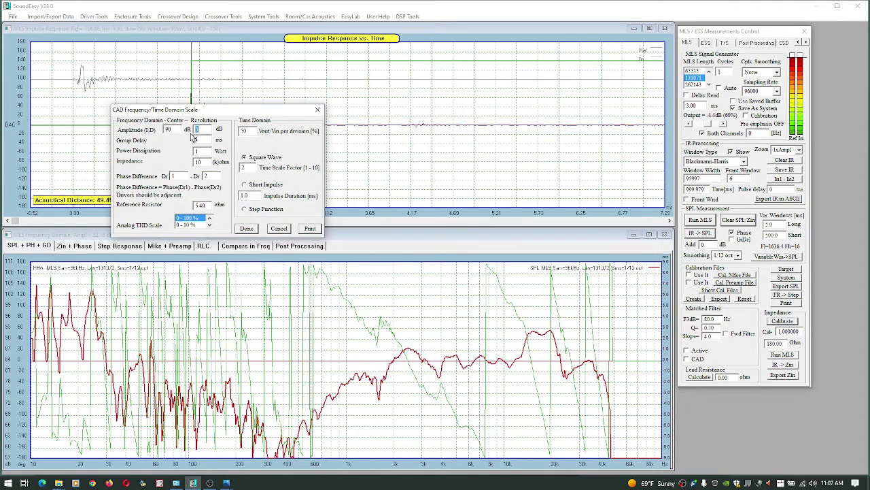
{"action": "left_click", "coordinate": [250, 229]}
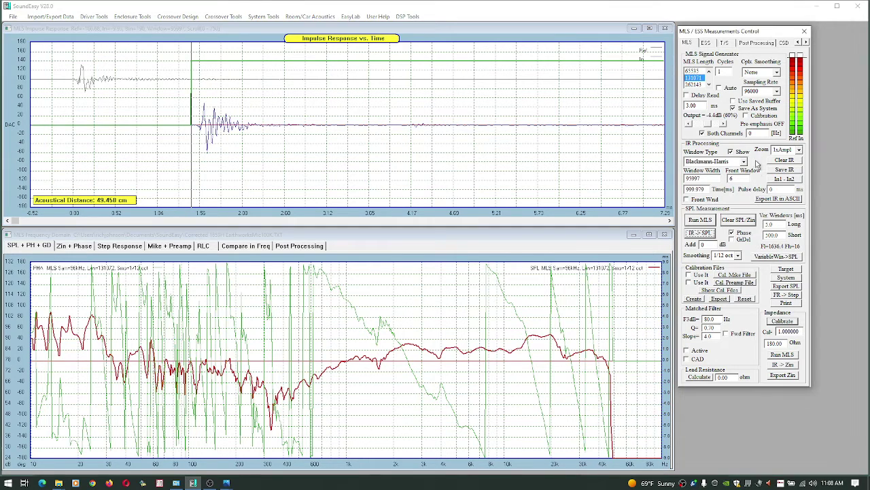
{"action": "left_click", "coordinate": [755, 198]}
- Set the speakers' default format to 16 Bits, 192000 Hz in Realtek HD Audio Manager
{"action": "left_click", "coordinate": [805, 482]}
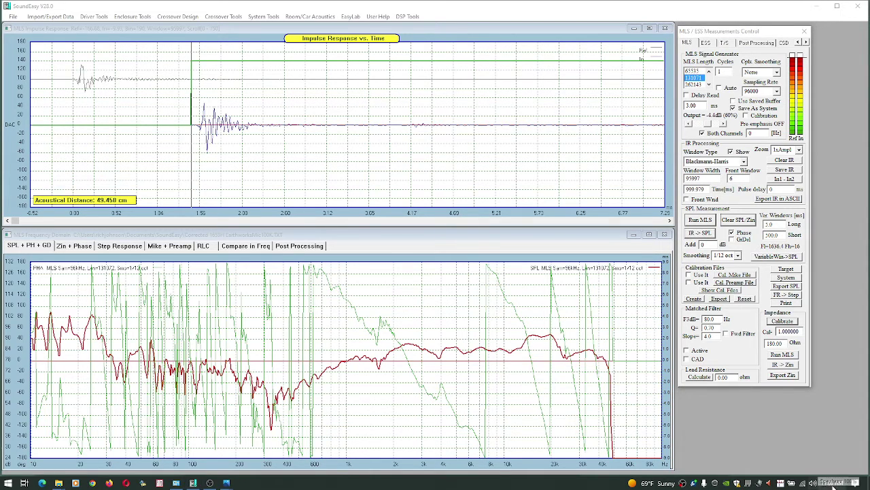
{"action": "double_click", "coordinate": [770, 483]}
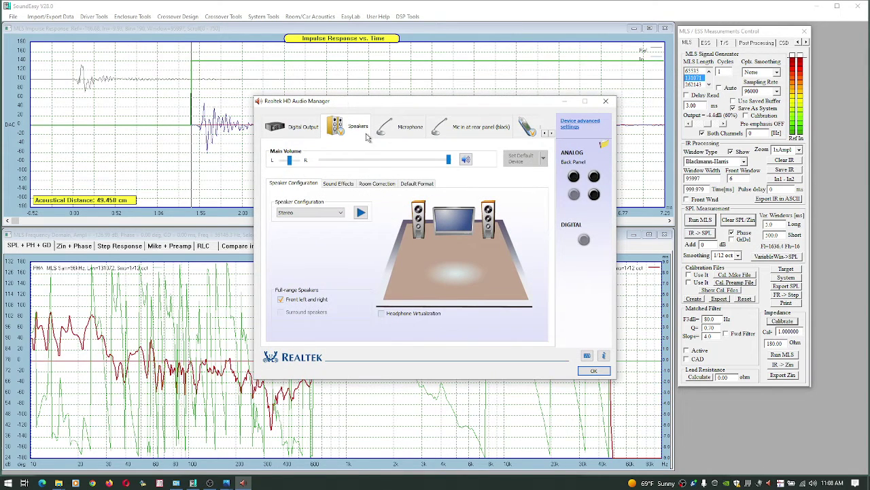
{"action": "left_click", "coordinate": [425, 187]}
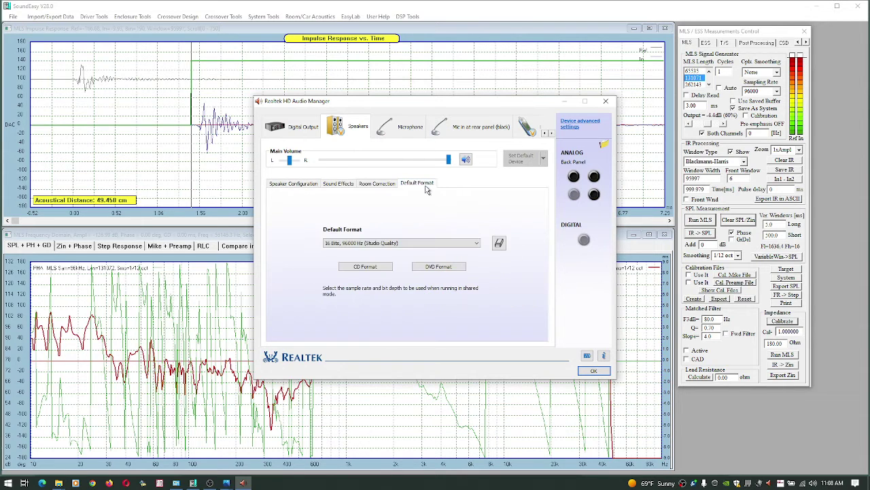
{"action": "left_click", "coordinate": [411, 245]}
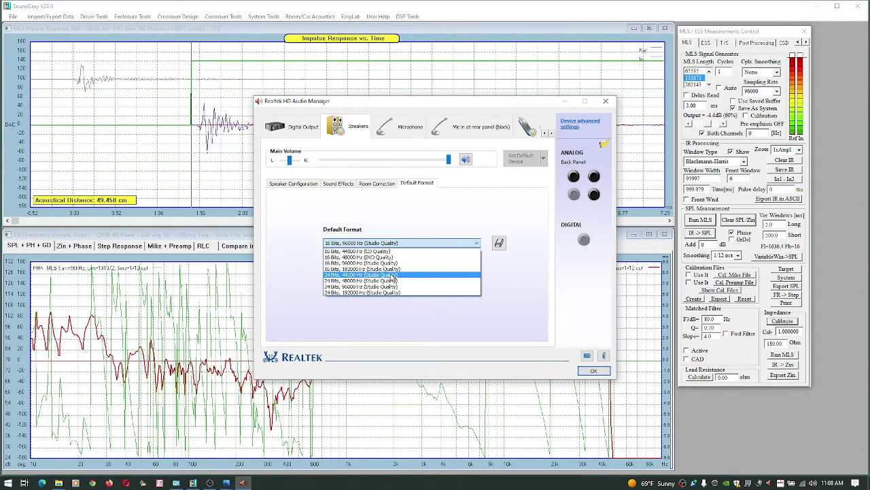
{"action": "left_click", "coordinate": [392, 268]}
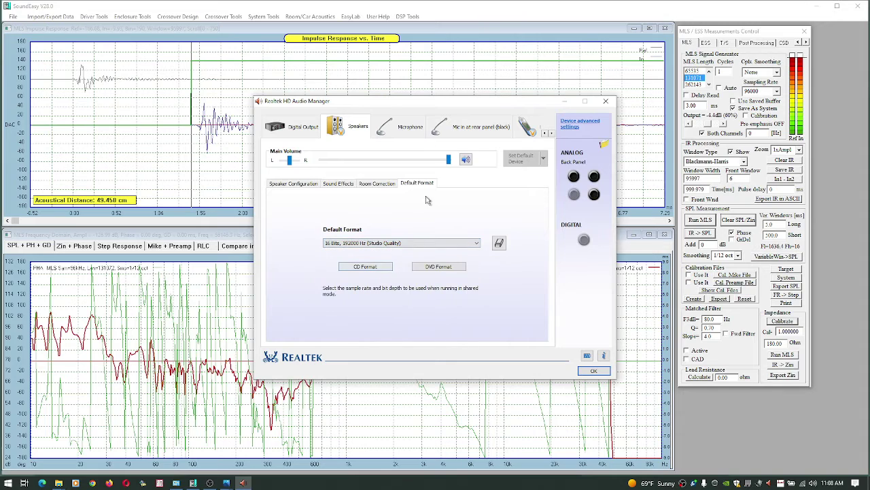
- Confirm the rear-panel mic input is also 16 Bits, 192000 Hz and close the manager
{"action": "left_click", "coordinate": [461, 131]}
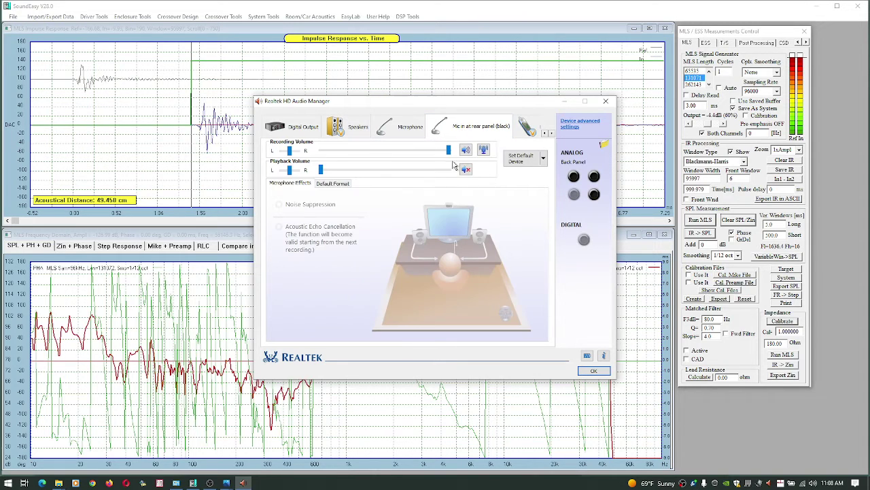
{"action": "left_click", "coordinate": [346, 183]}
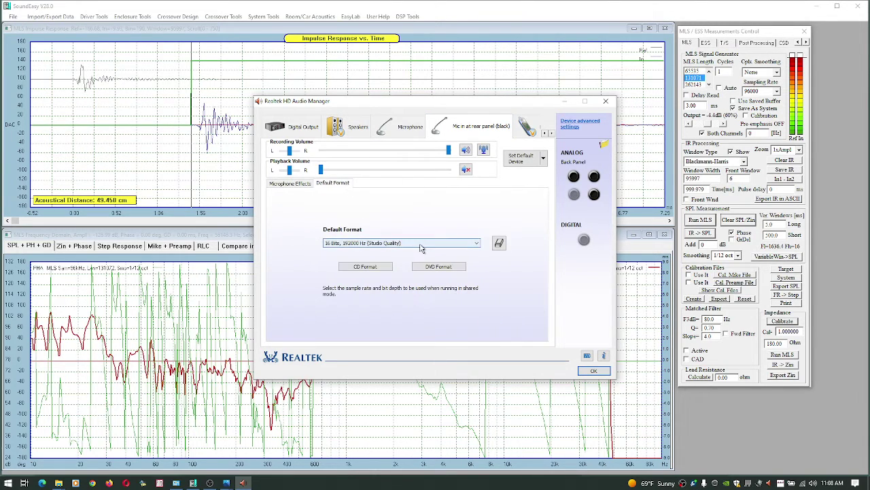
{"action": "left_click", "coordinate": [402, 243]}
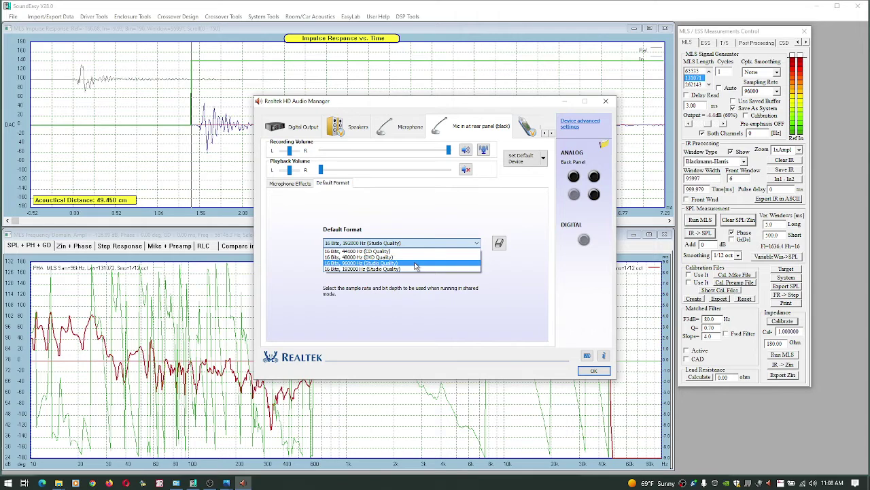
{"action": "left_click", "coordinate": [418, 269]}
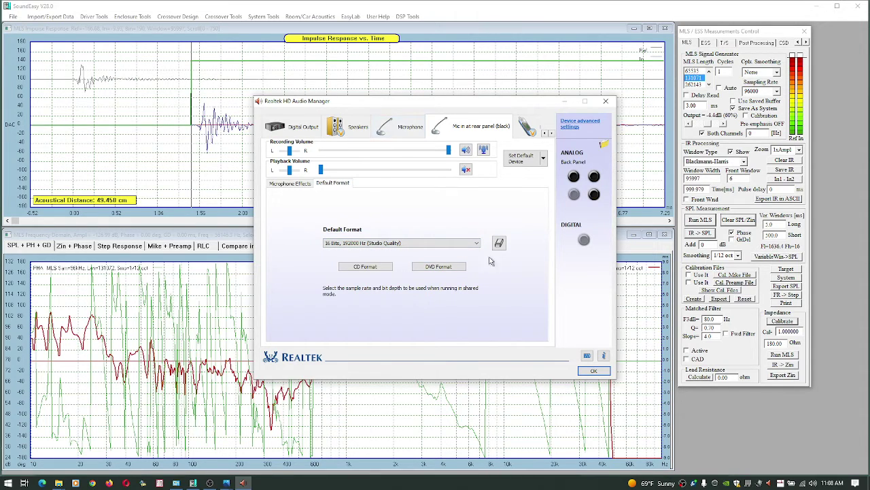
{"action": "left_click", "coordinate": [594, 371]}
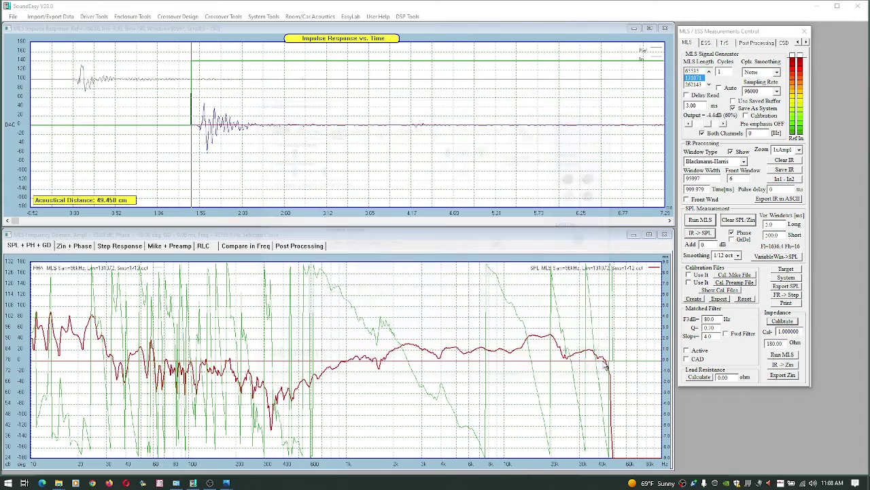
- Set 192000 Hz sampling, clear the SPL plot, reset the impulse reference, and rerun MLS
{"action": "left_click", "coordinate": [777, 91]}
{"action": "left_click", "coordinate": [762, 123]}
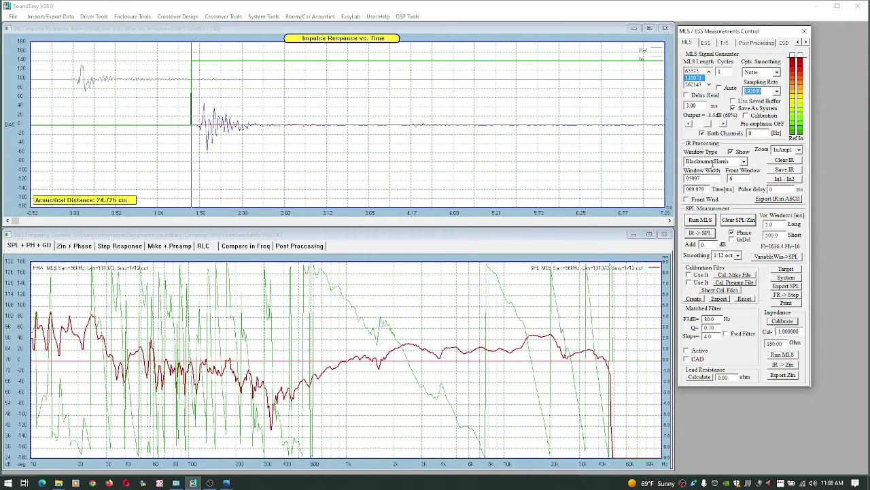
{"action": "left_click", "coordinate": [737, 221]}
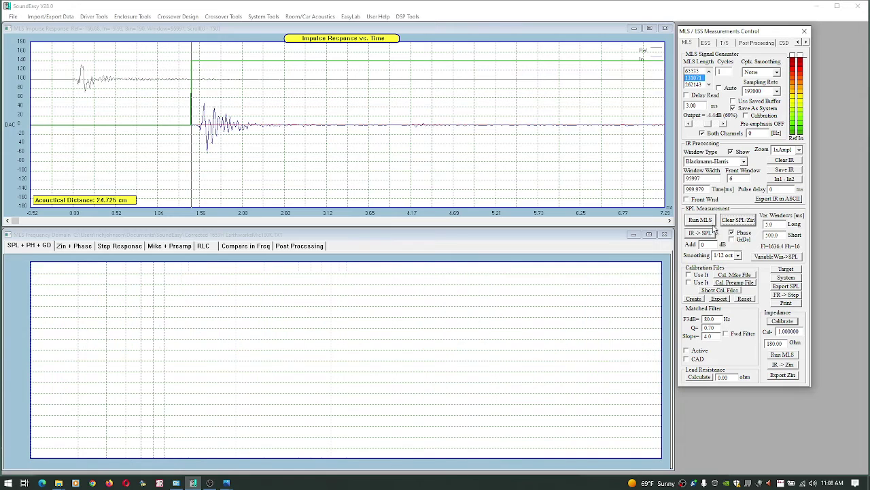
{"action": "left_click", "coordinate": [73, 126]}
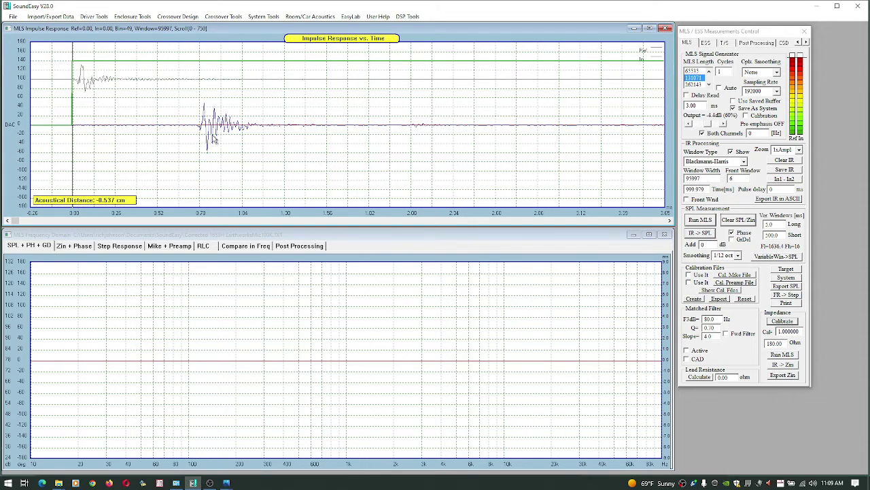
{"action": "left_click", "coordinate": [704, 234]}
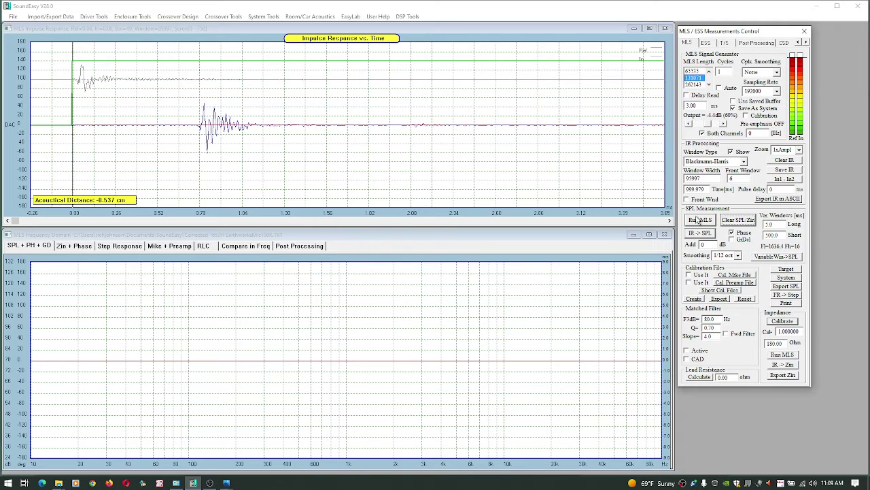
{"action": "left_click", "coordinate": [699, 221]}
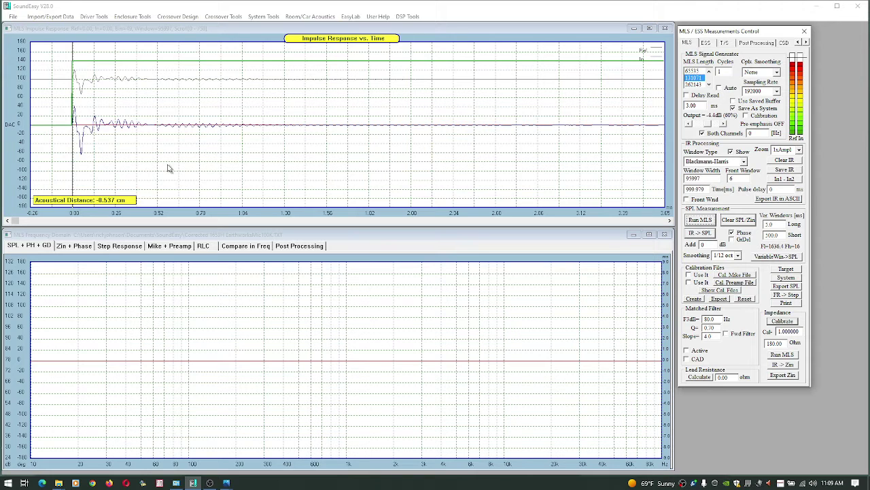
- Place the impulse reference on the loopback peak so Acoustical Distance reads 0.000 cm
{"action": "left_click", "coordinate": [75, 108]}
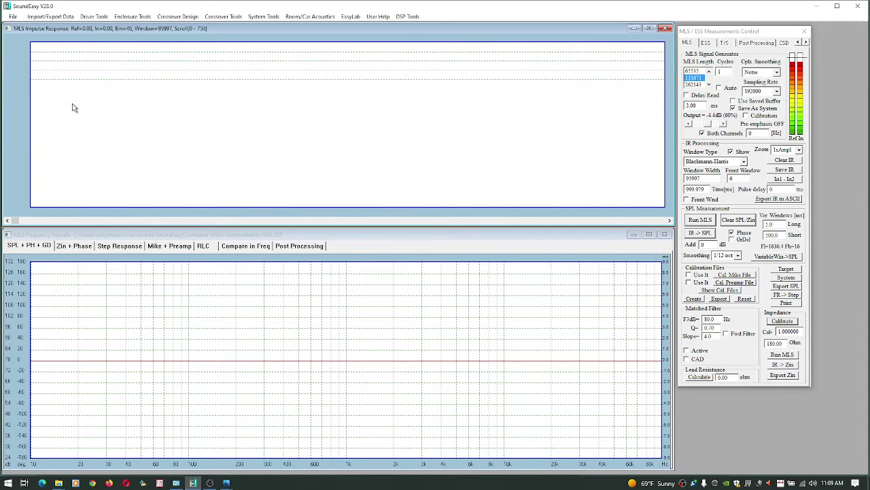
{"action": "left_click", "coordinate": [77, 109]}
{"action": "left_click", "coordinate": [85, 120]}
{"action": "left_click", "coordinate": [87, 121]}
{"action": "left_click", "coordinate": [87, 122]}
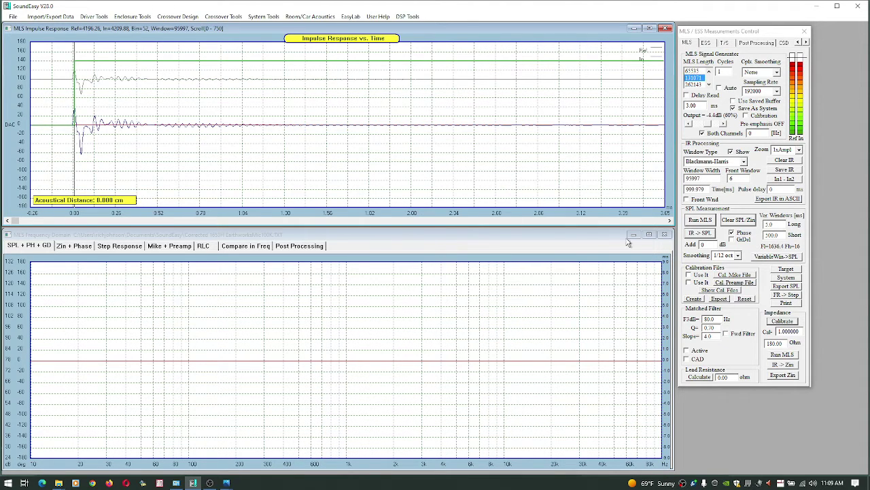
- Rerun the MLS measurement with the reference at 0.000 cm
{"action": "left_click", "coordinate": [723, 214]}
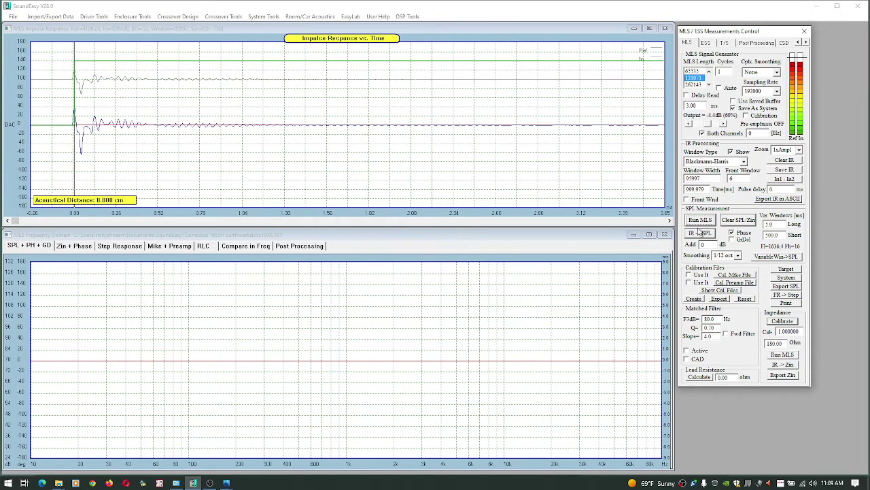
{"action": "left_click", "coordinate": [699, 223]}
{"action": "left_click", "coordinate": [699, 223]}
- Apply IR -> SPL to plot the loopback impulse as flat 192 kHz SPL and phase curves
{"action": "left_click", "coordinate": [699, 234]}
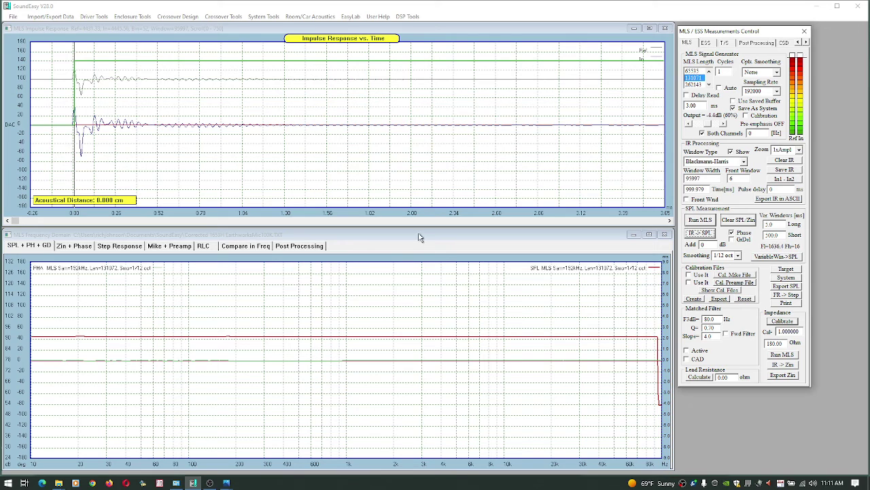
{"action": "left_click", "coordinate": [683, 483]}
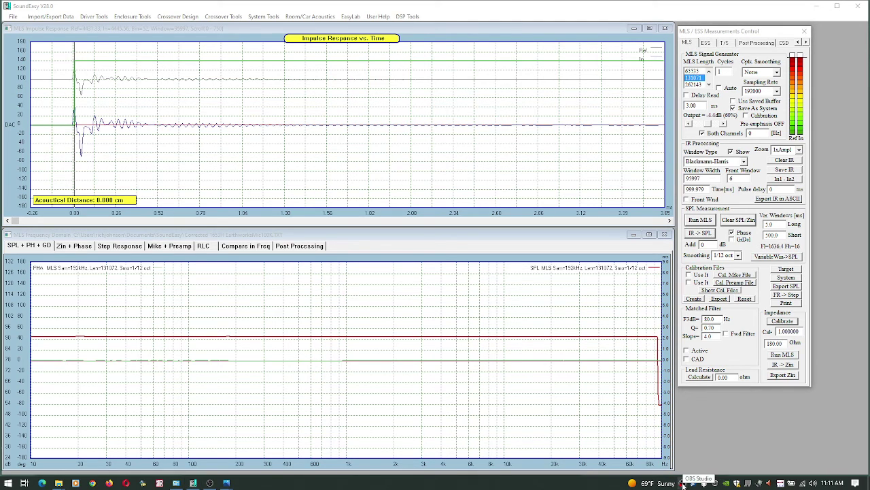